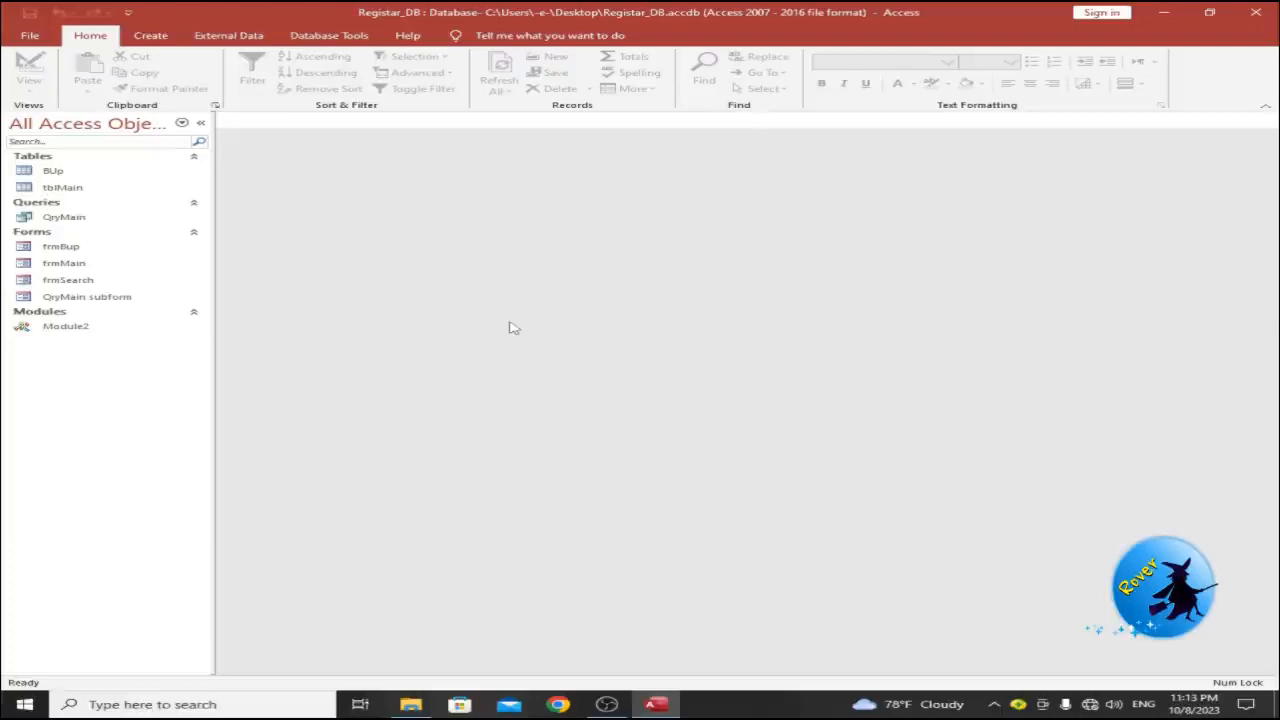
Start the Database Splitter and proceed to choosing the location of the back-end file, keeping the name Registar_DB_be.
click(336, 38)
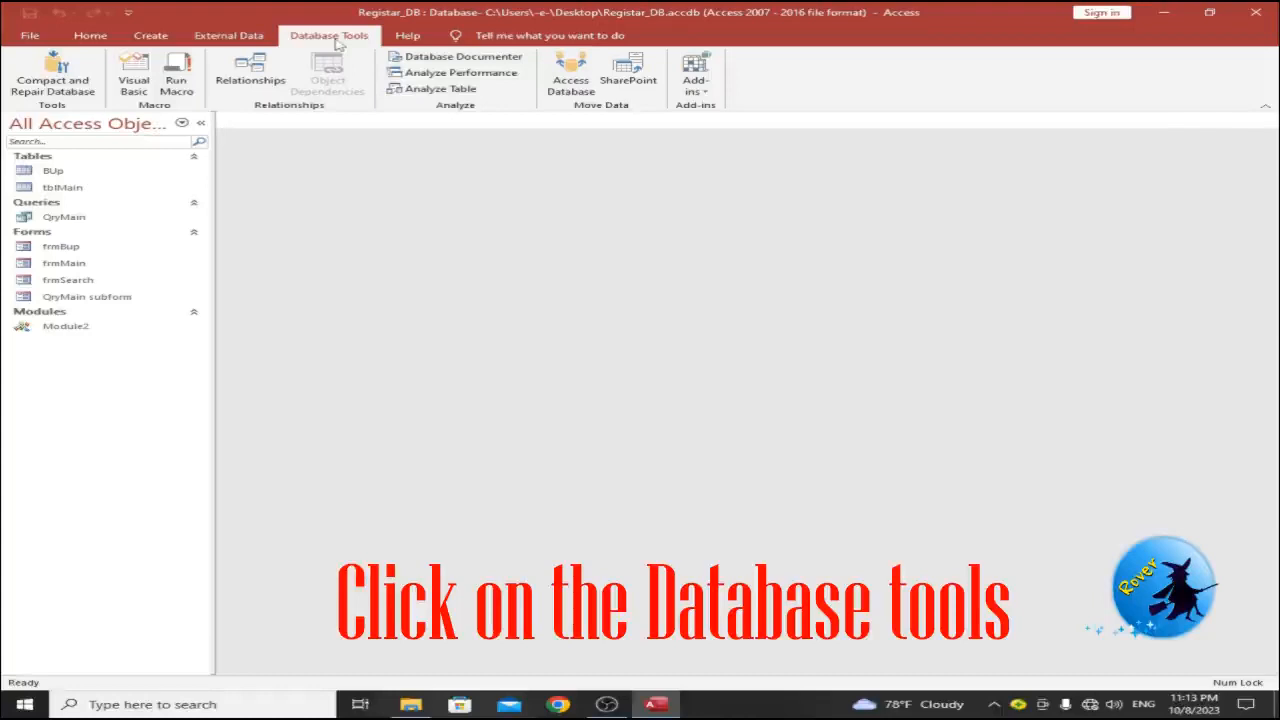
click(568, 79)
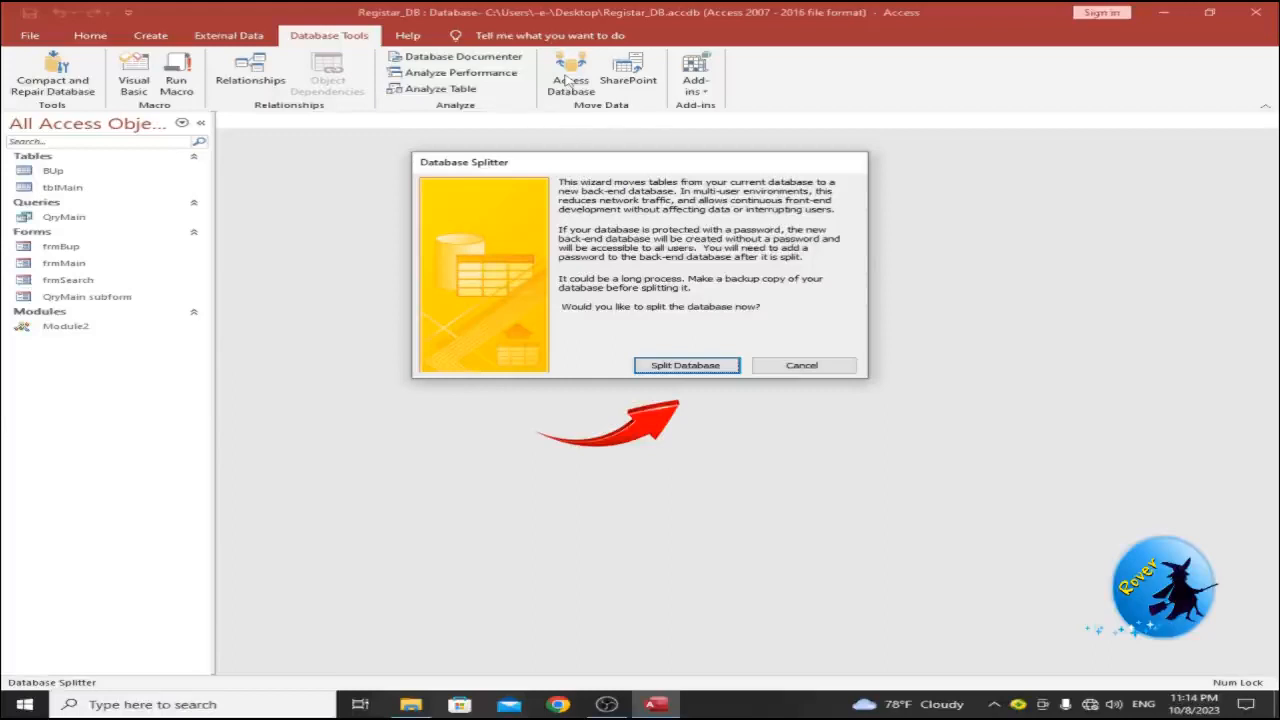
click(666, 366)
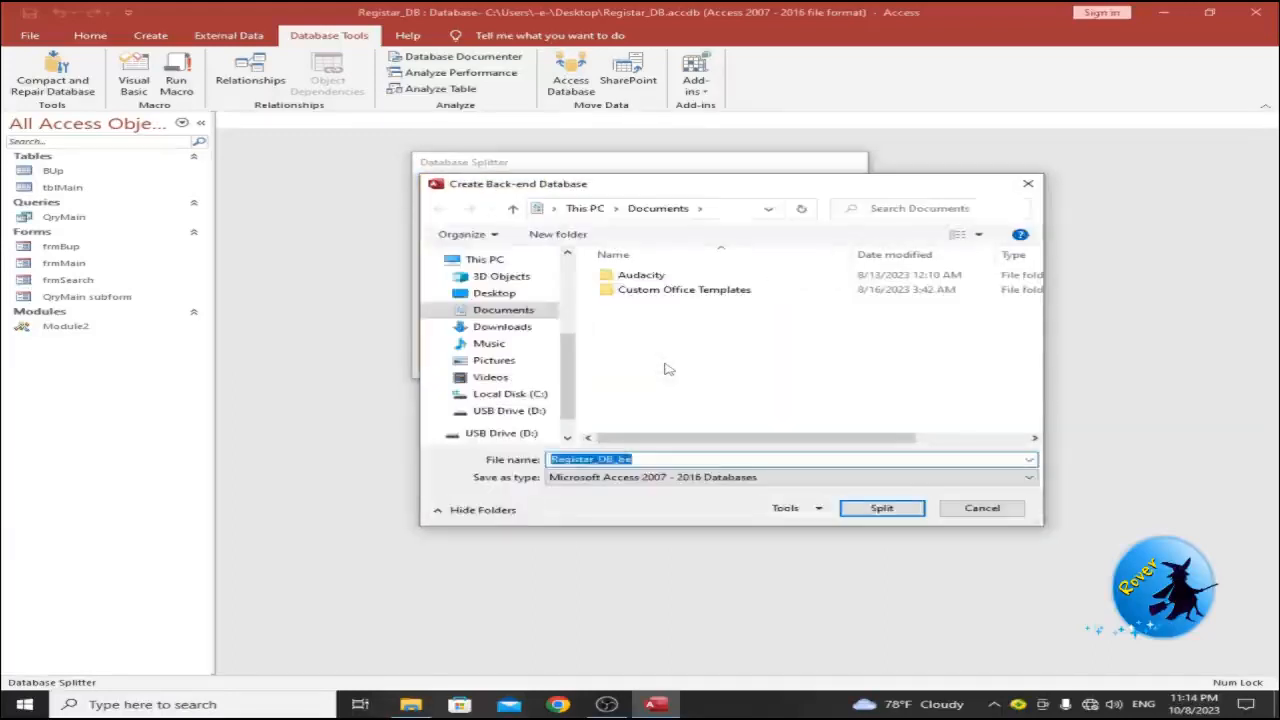
drag(646, 196, 503, 182)
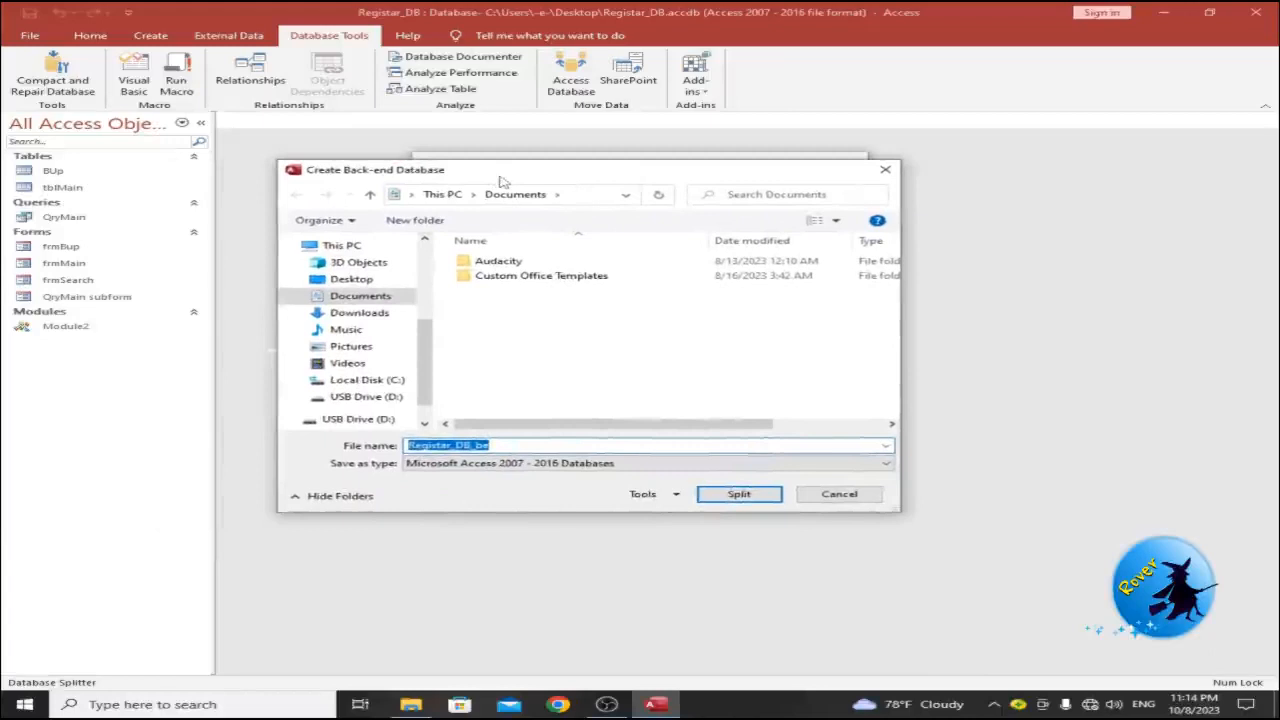
click(489, 448)
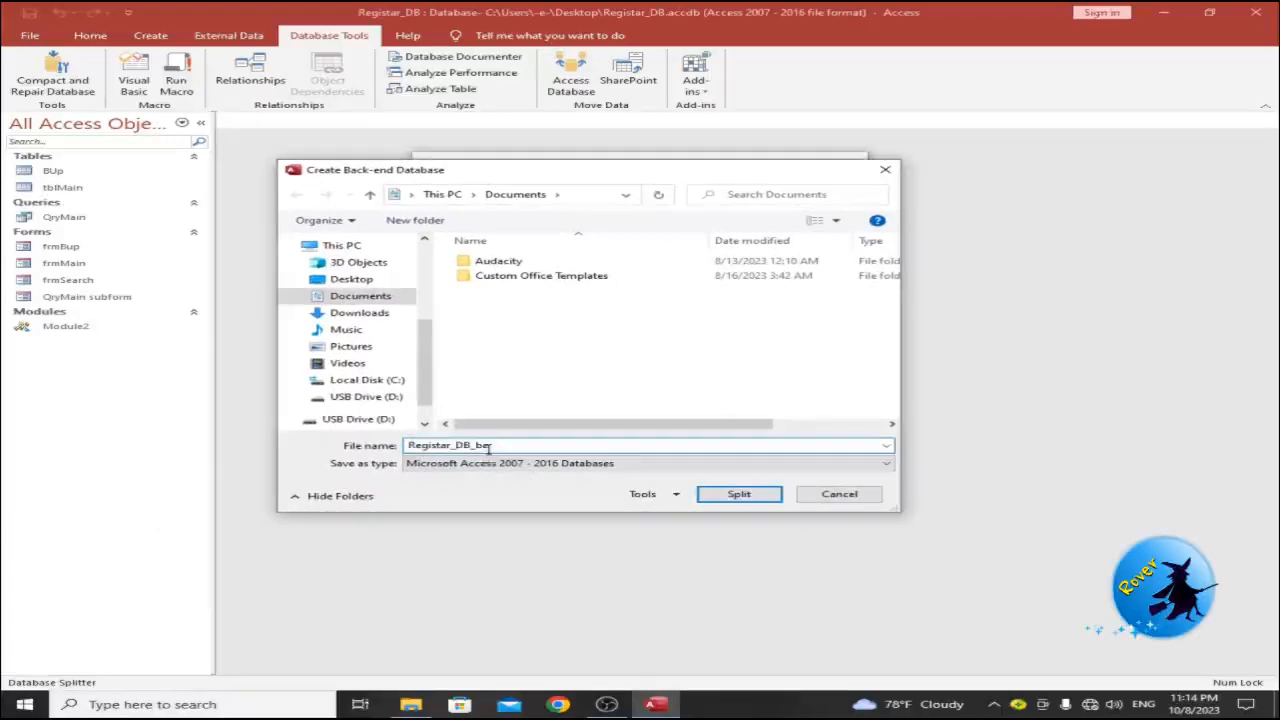
drag(473, 448, 489, 447)
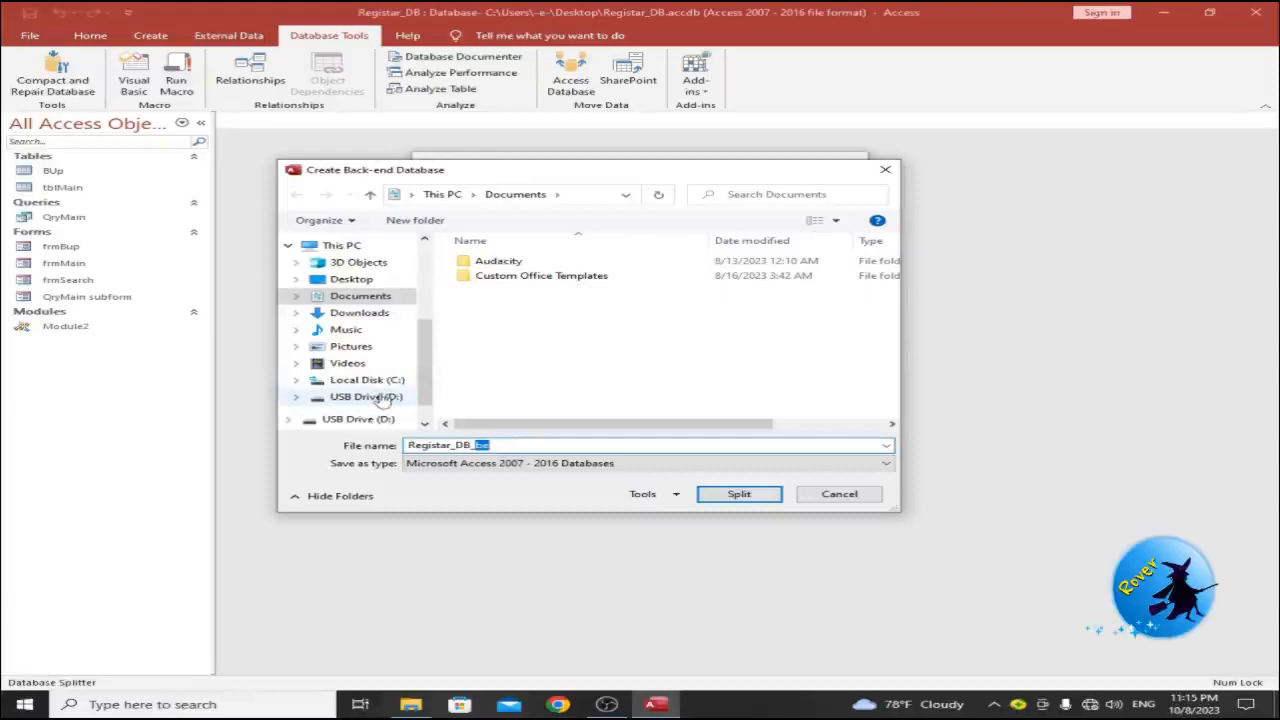
Create a new folder named BackEnd inside Documents for the back-end database.
click(498, 317)
right_click(499, 318)
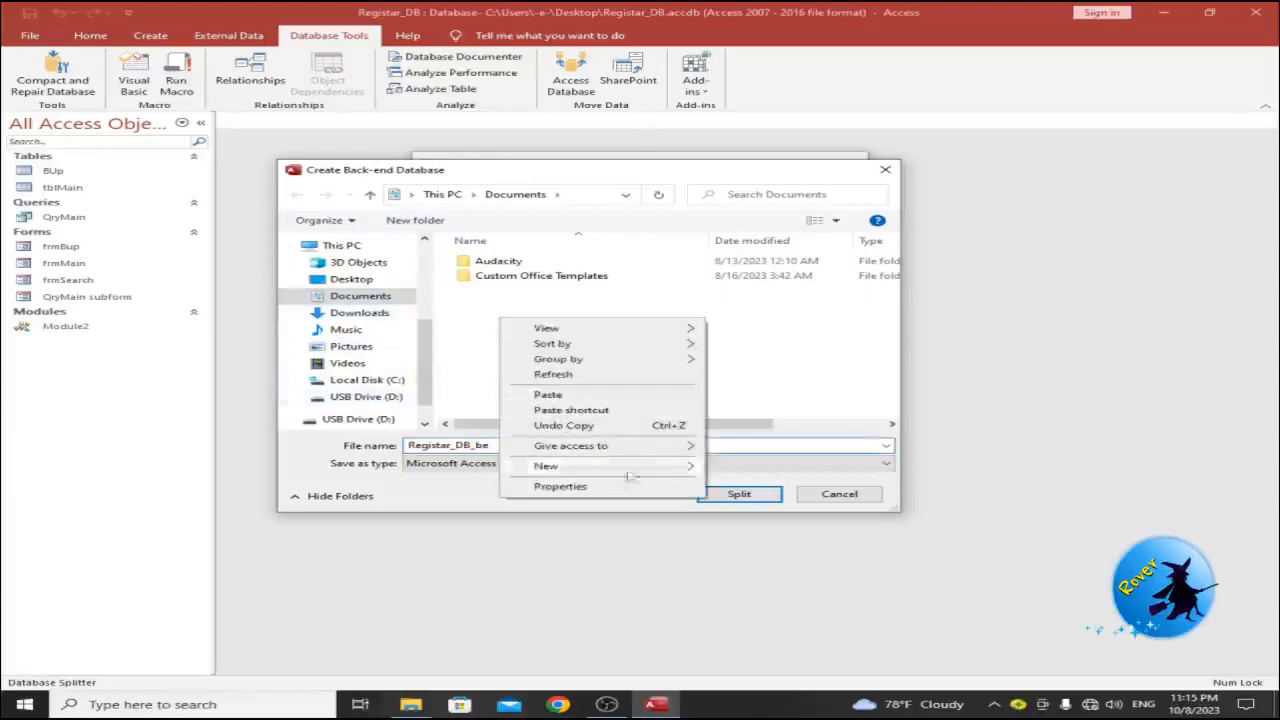
mouse_move(690, 466)
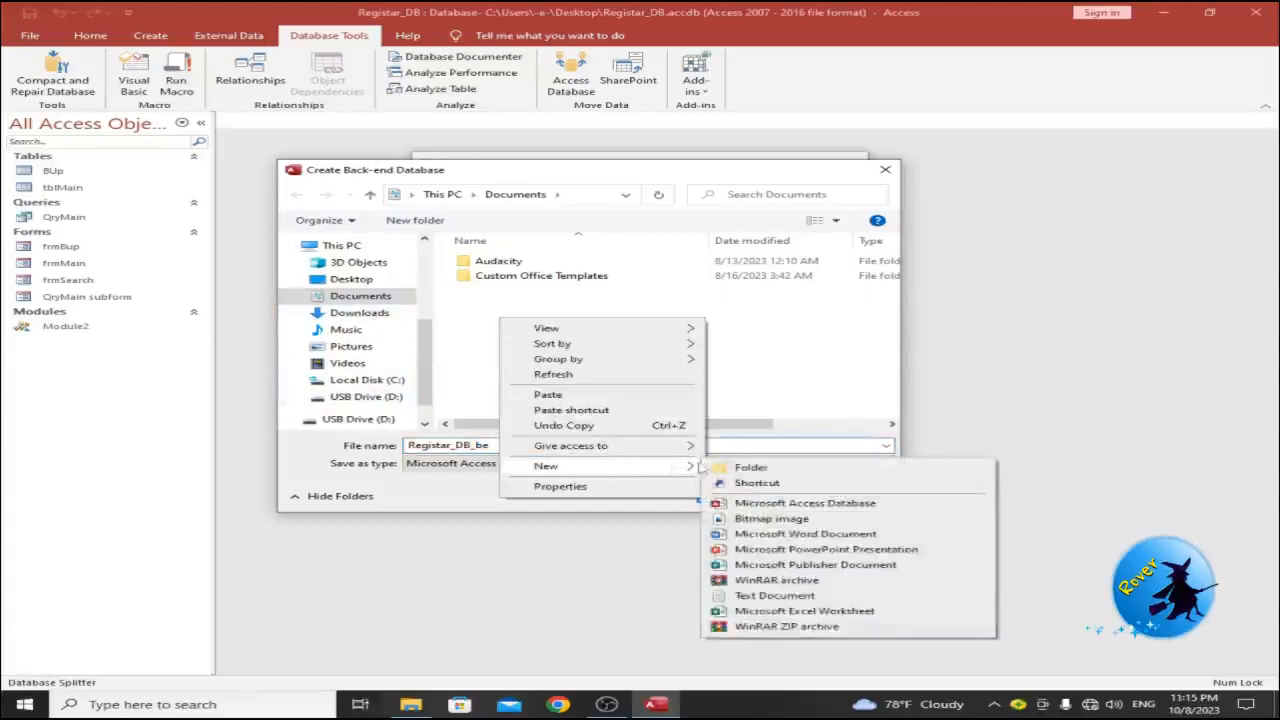
click(758, 465)
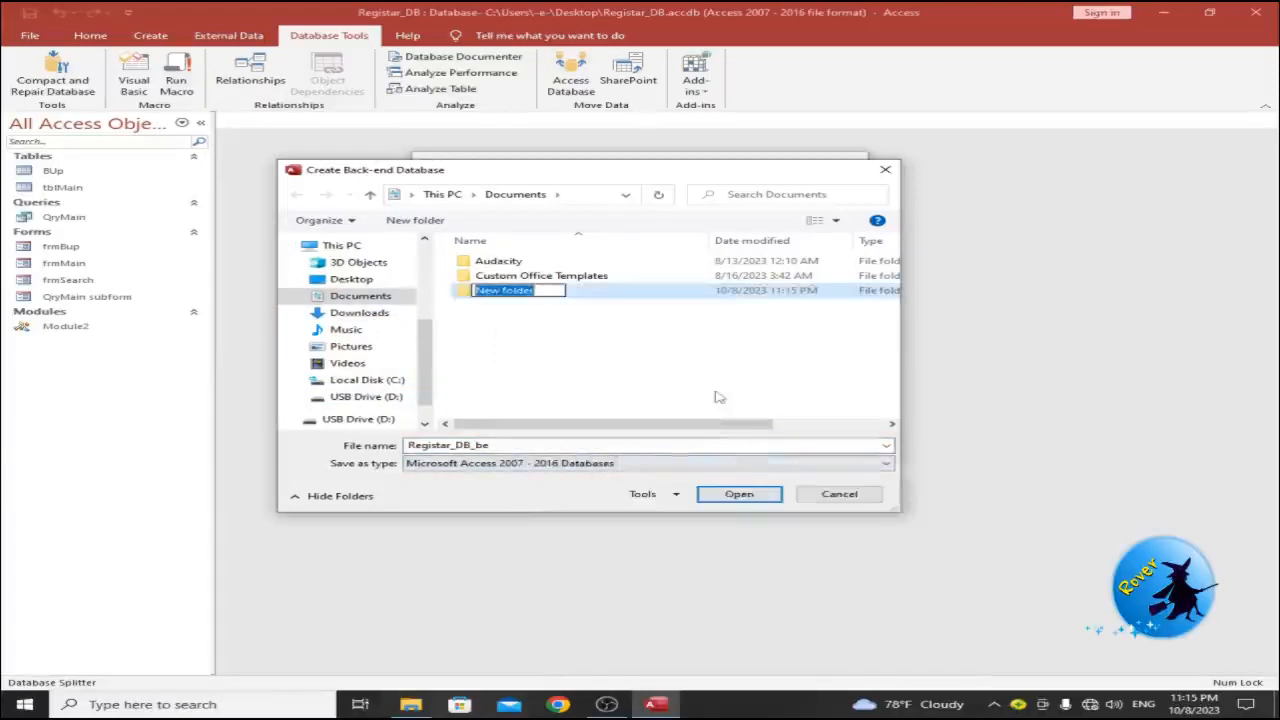
text(Ba)
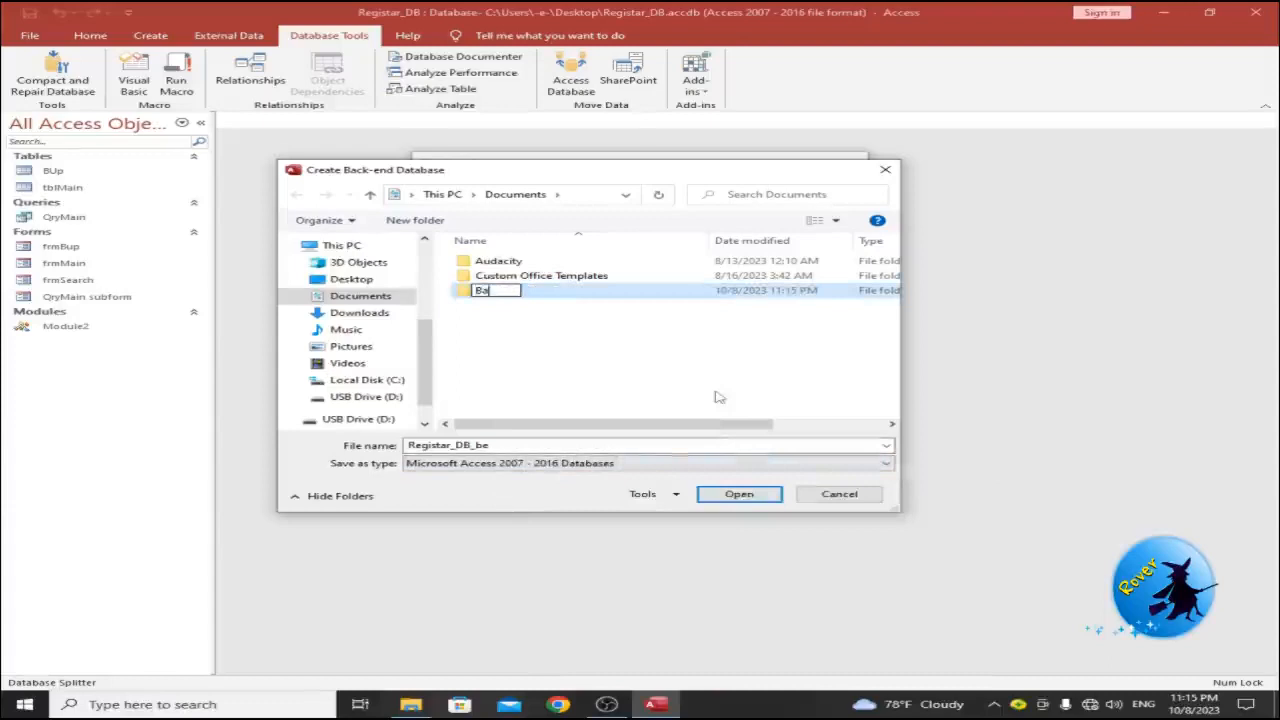
text(ckEnd)
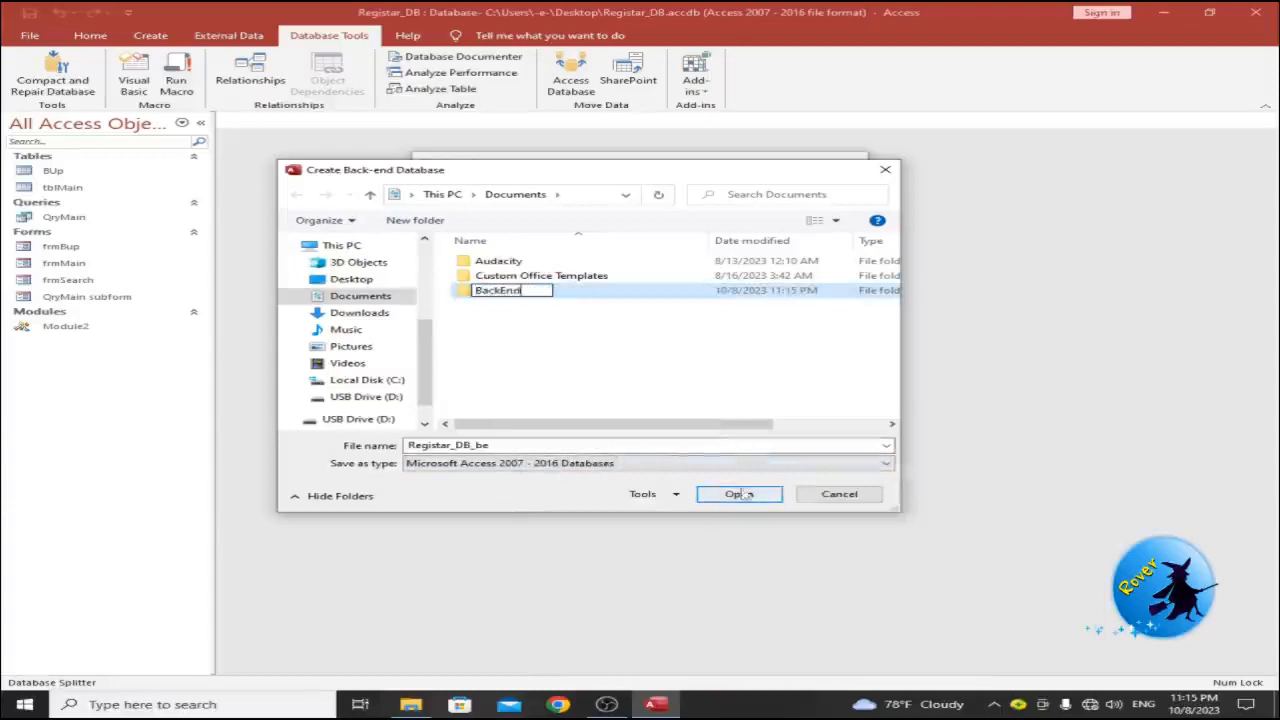
key(Return)
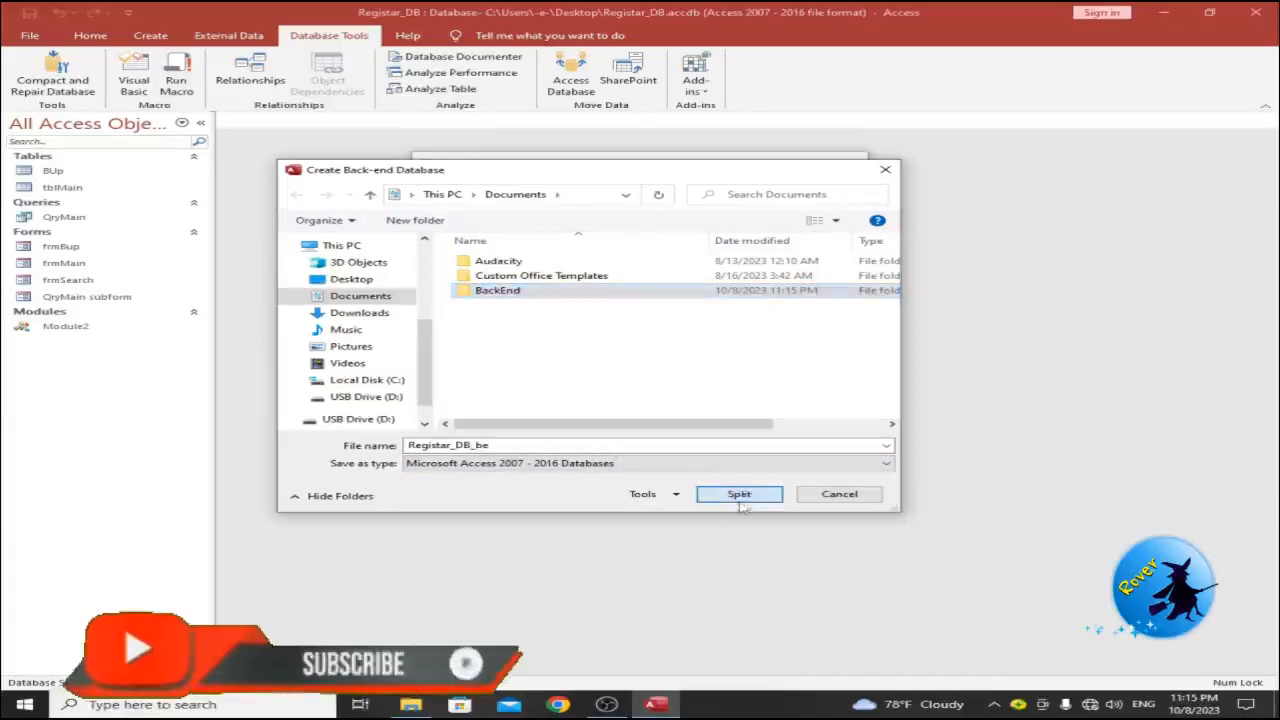
Split the database into the BackEnd folder as Registar_DB_be and close the front-end database.
click(740, 500)
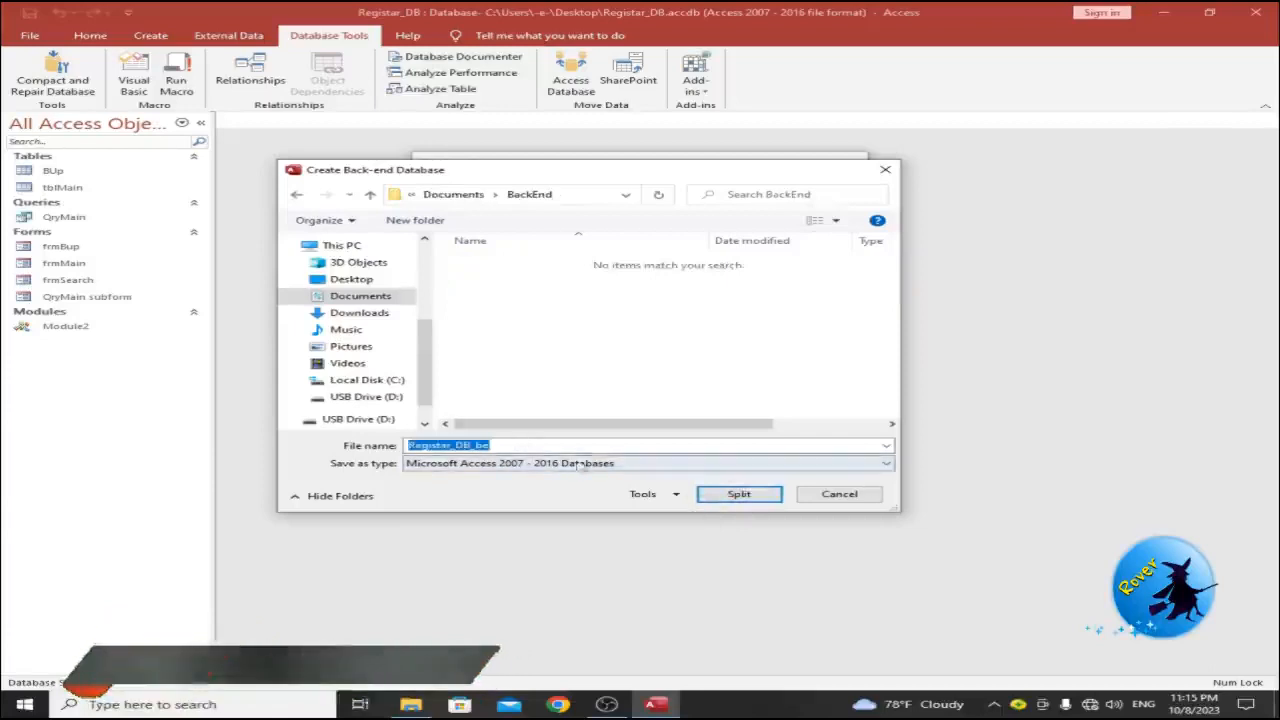
click(739, 494)
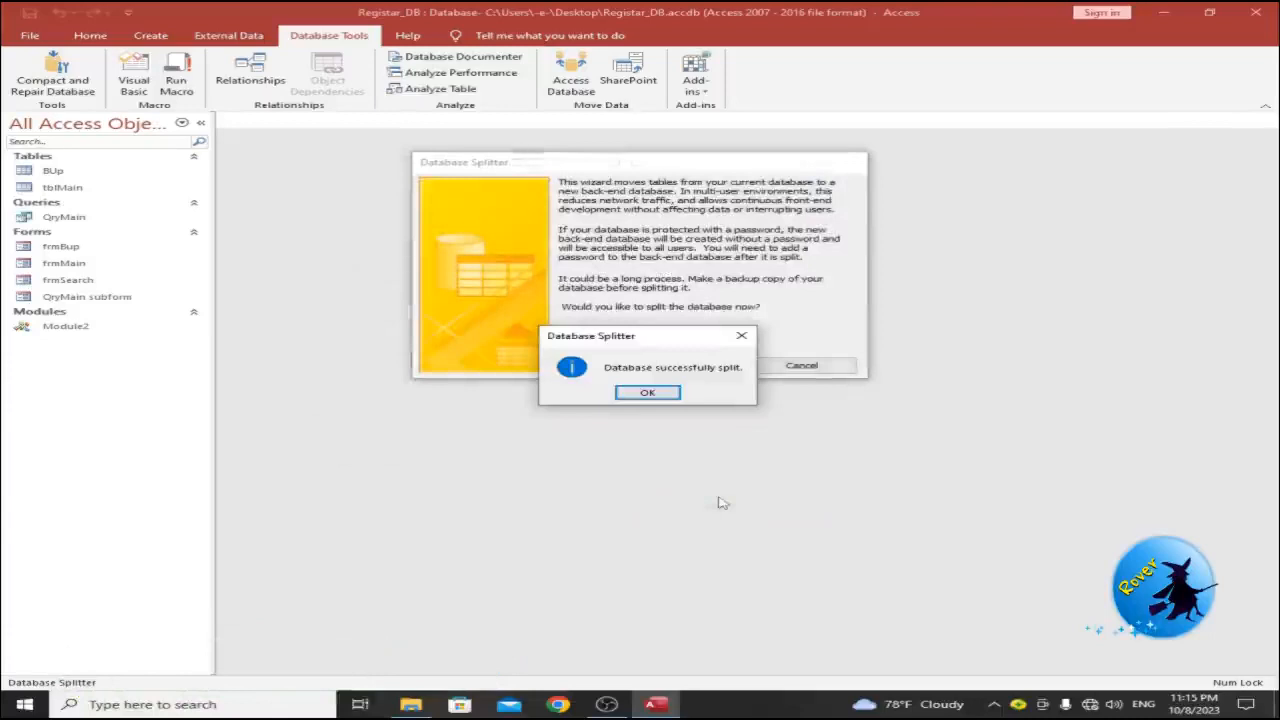
click(646, 396)
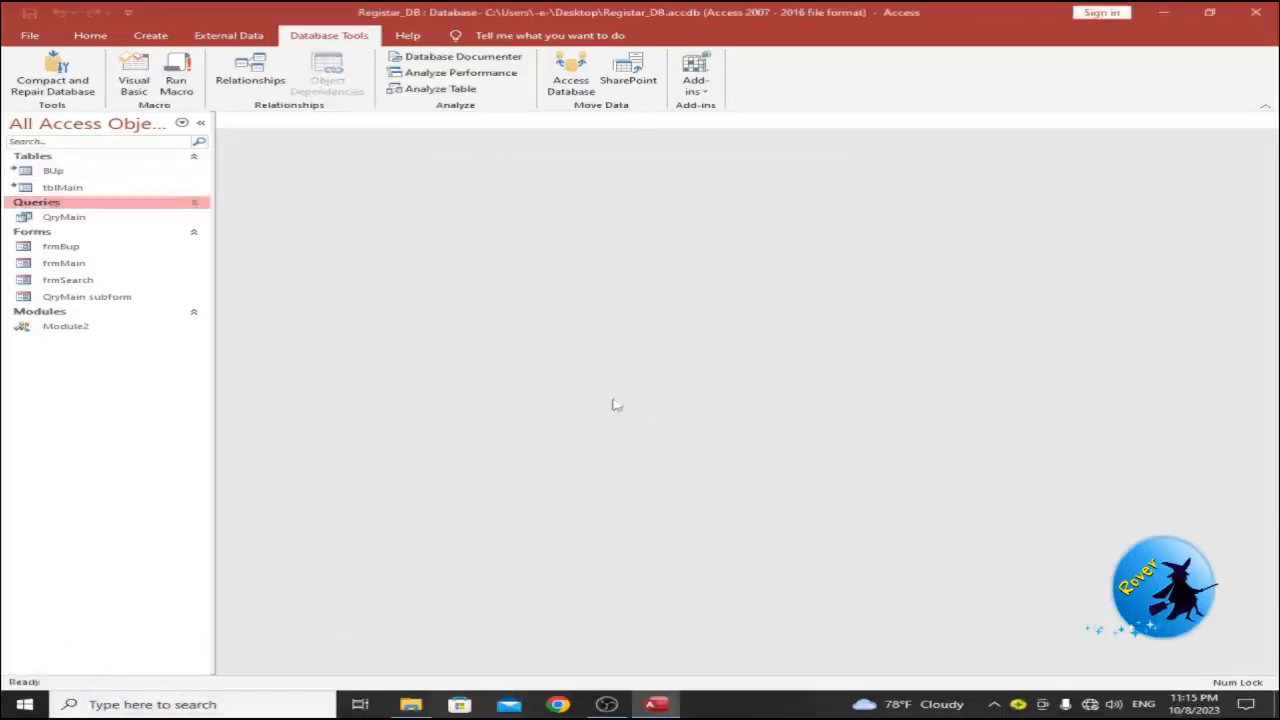
click(1258, 20)
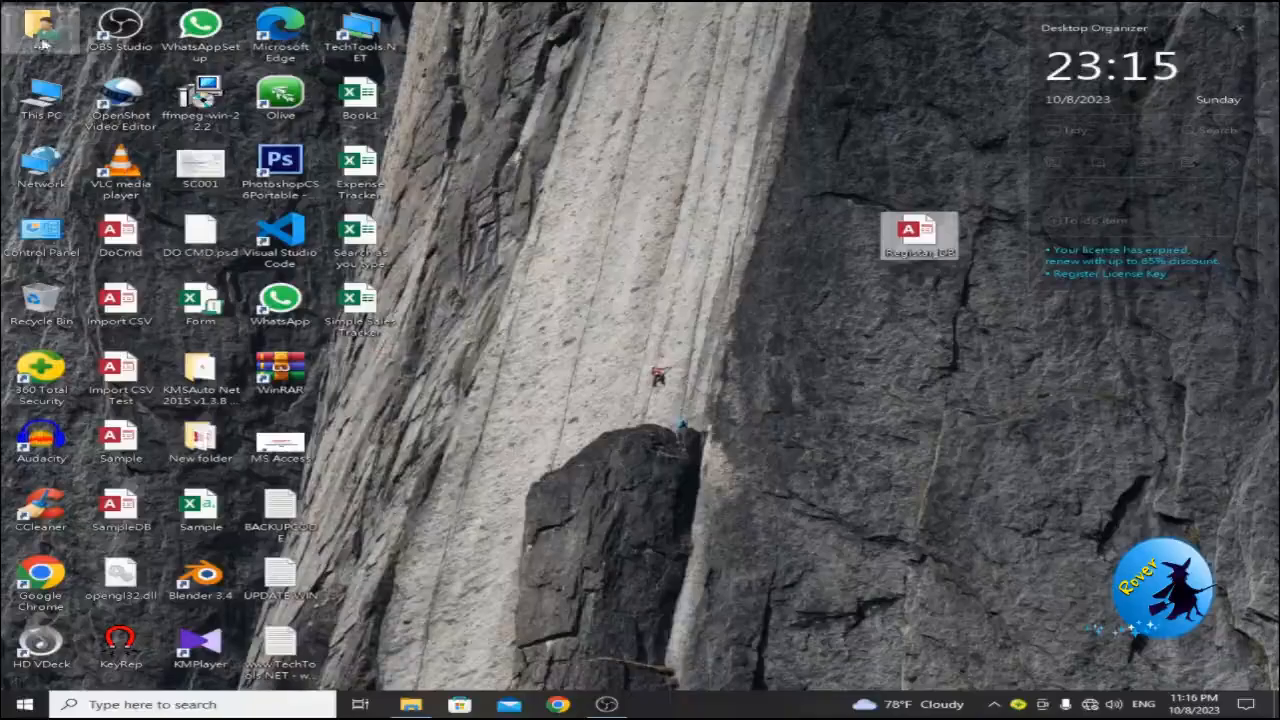
Switch to File Explorer and open the BackEnd folder in Documents.
click(411, 705)
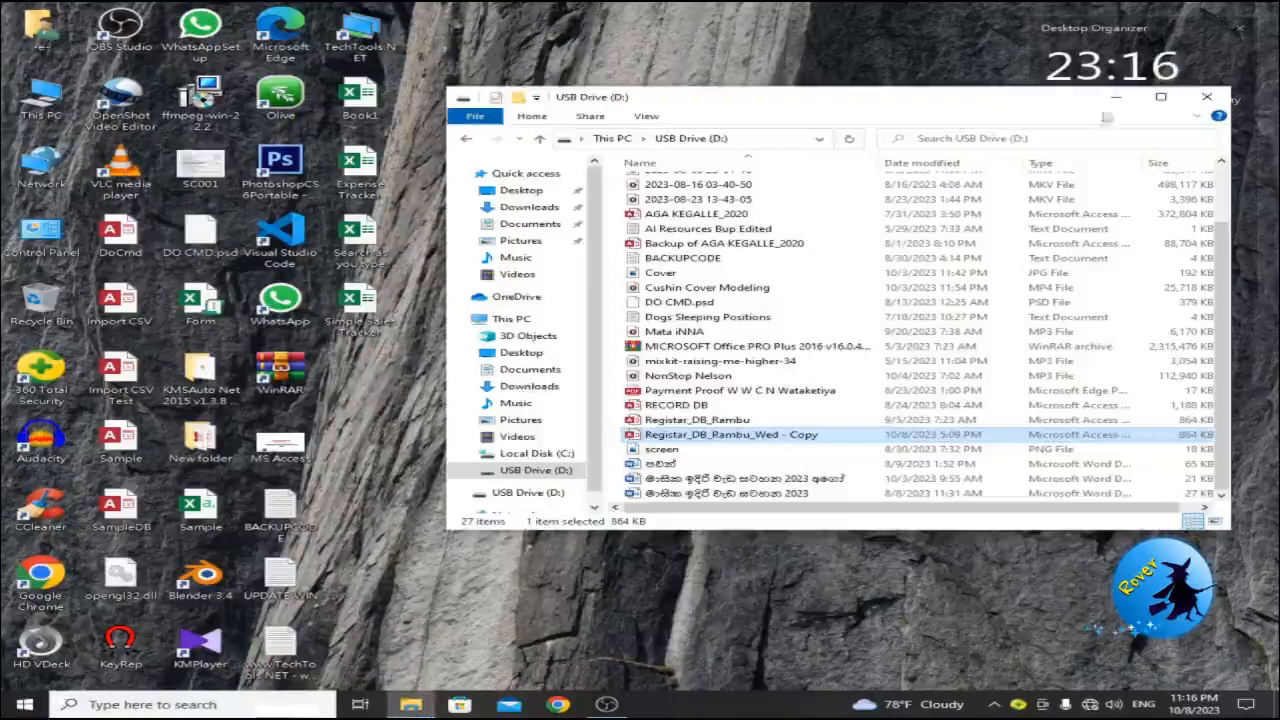
click(1160, 96)
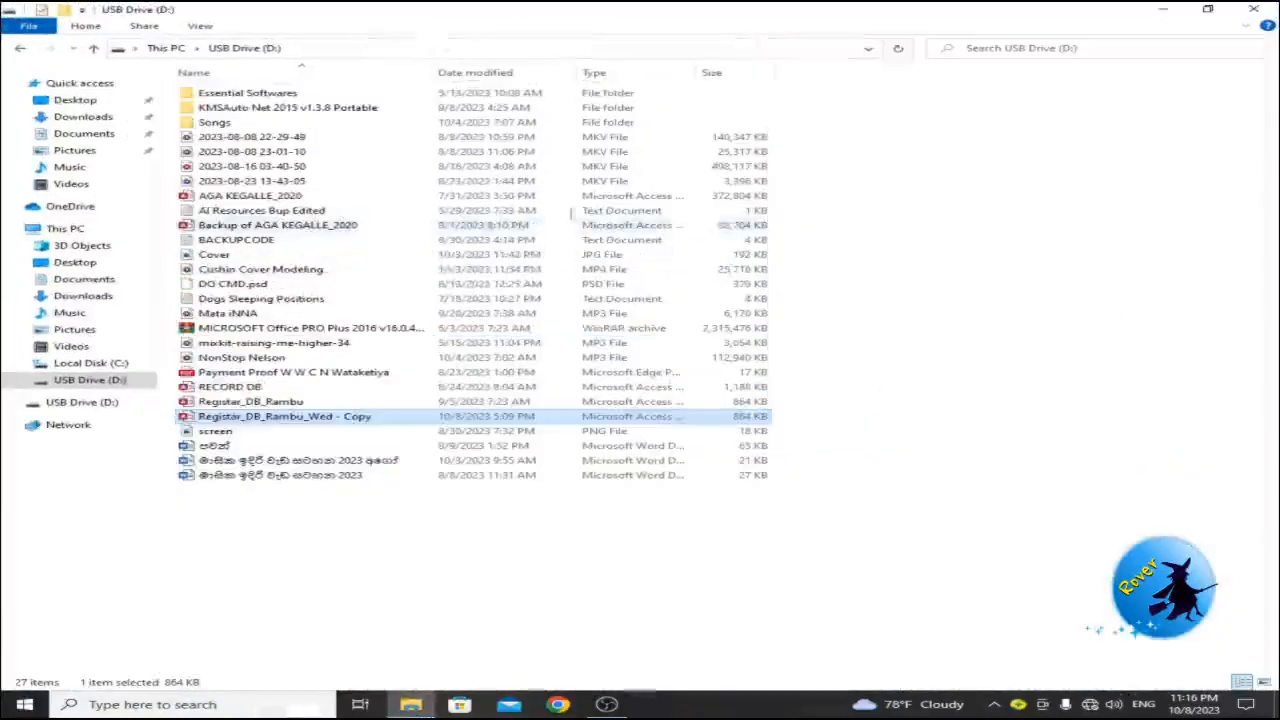
click(76, 284)
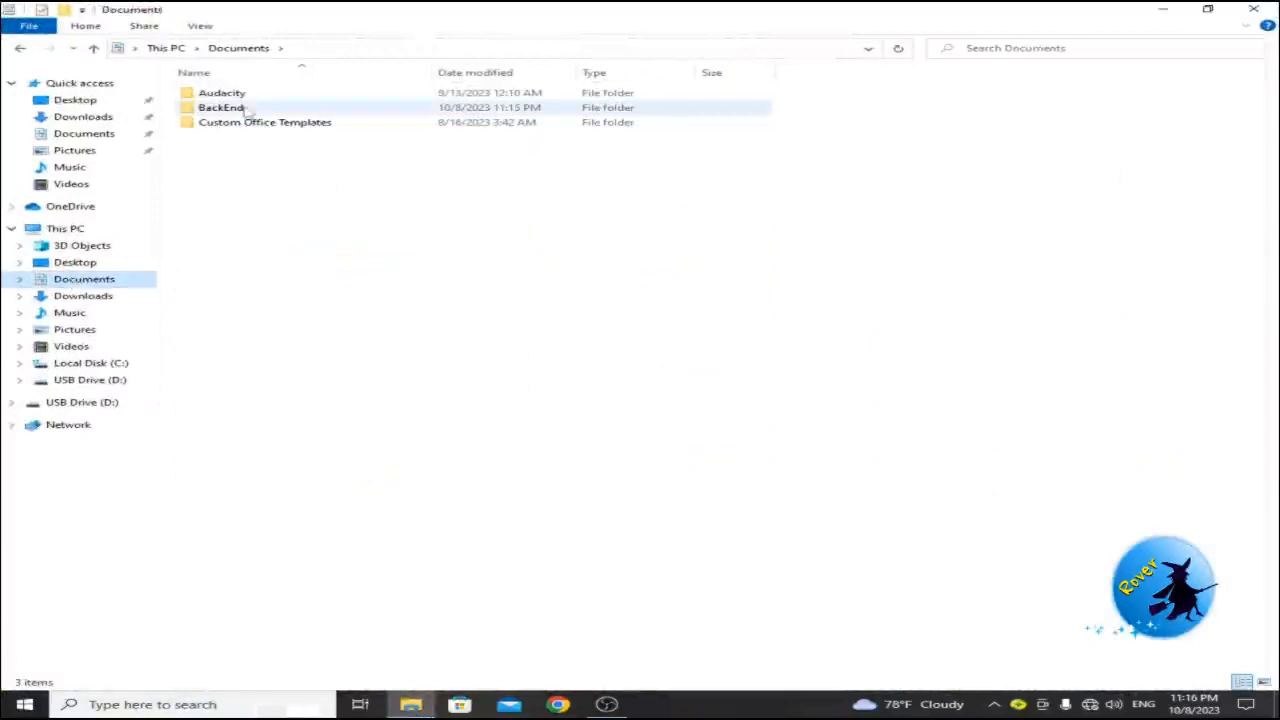
mouse_move(248, 114)
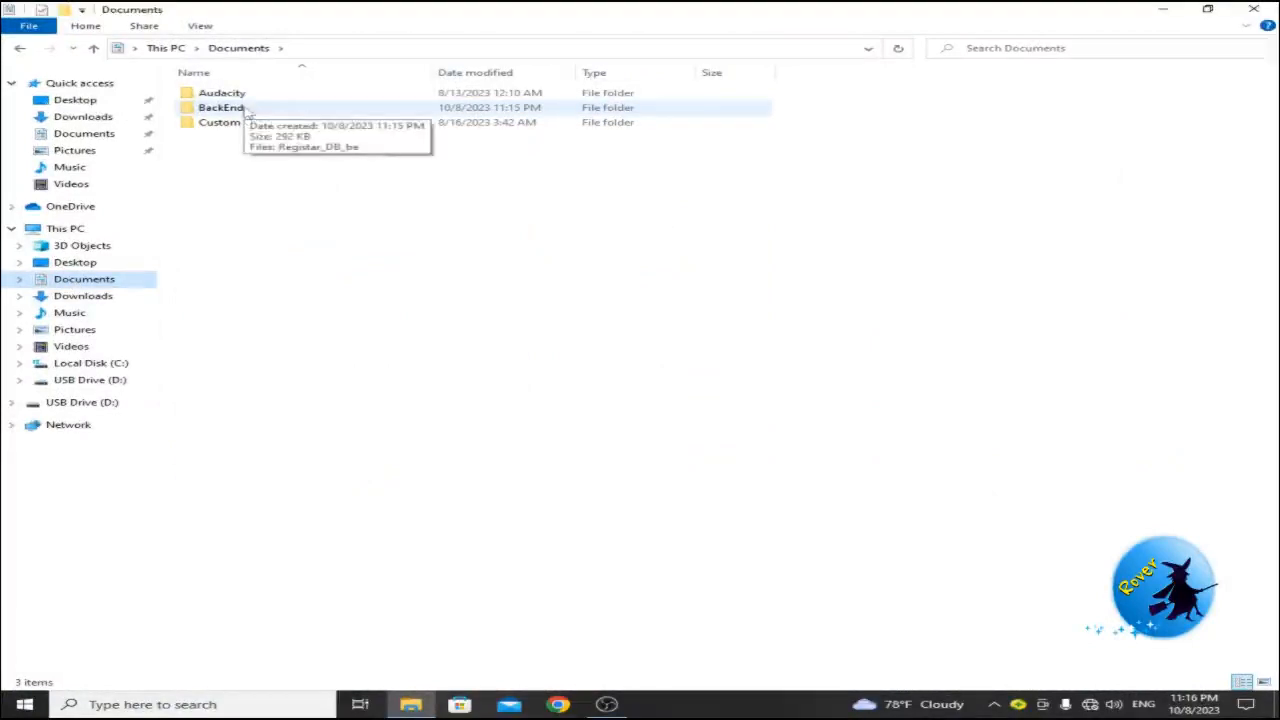
double_click(248, 110)
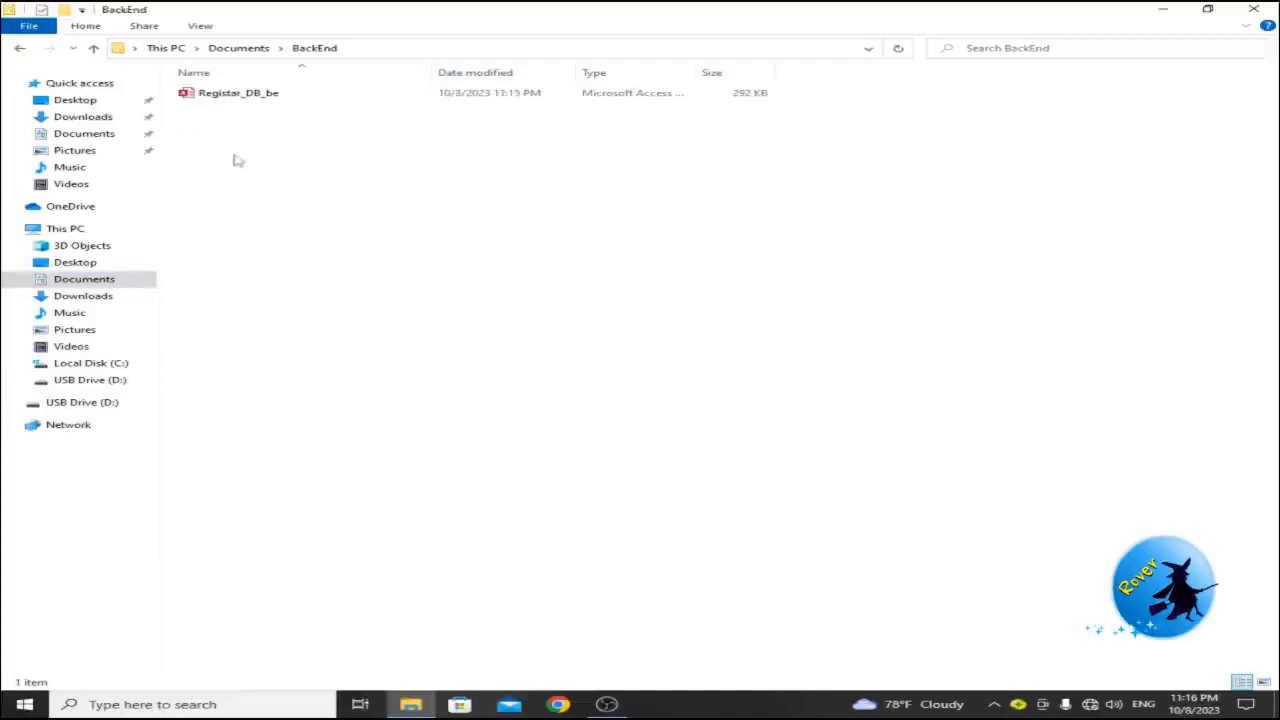
Open the Registar_DB_be database with its content enabled to check its tables, and close it.
double_click(229, 98)
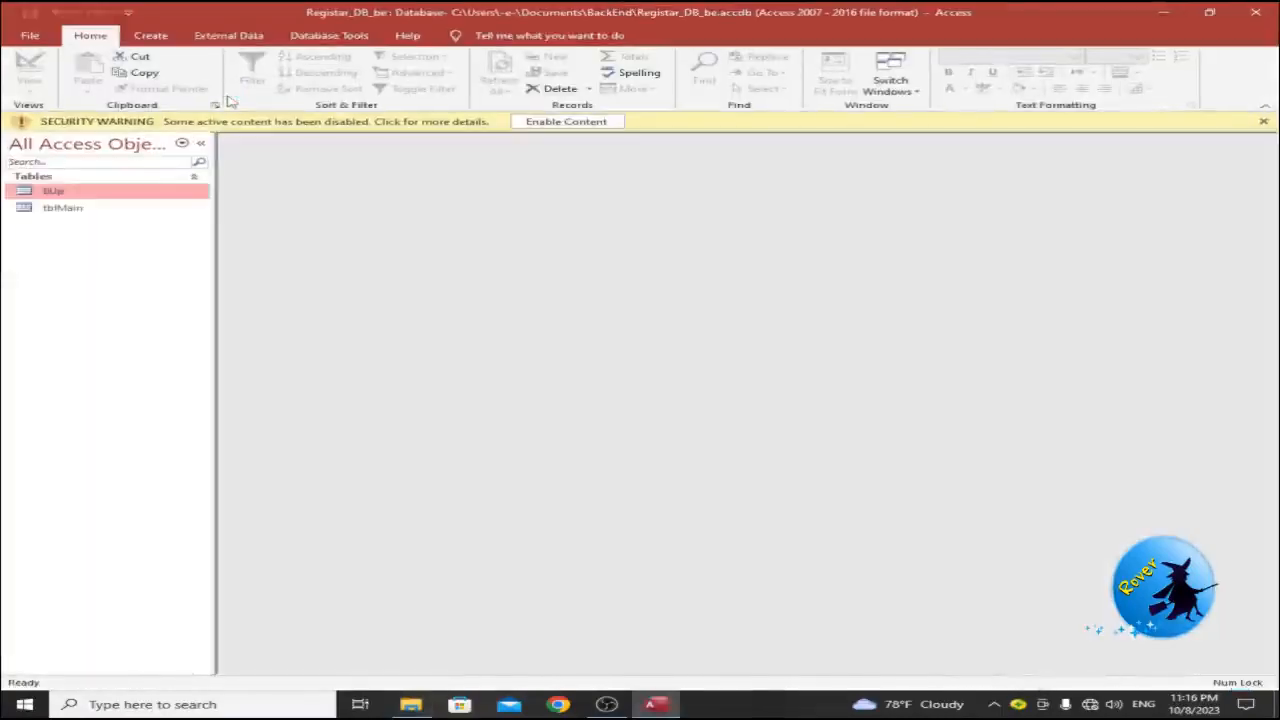
click(592, 121)
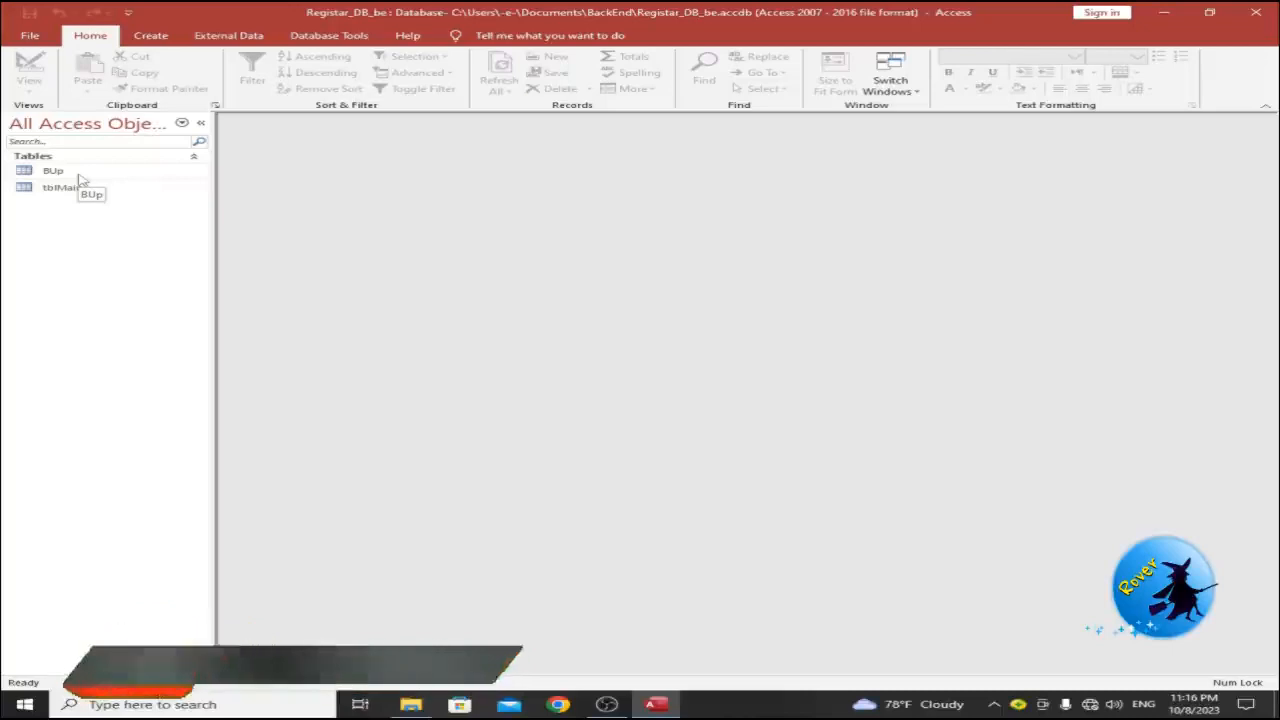
click(1256, 12)
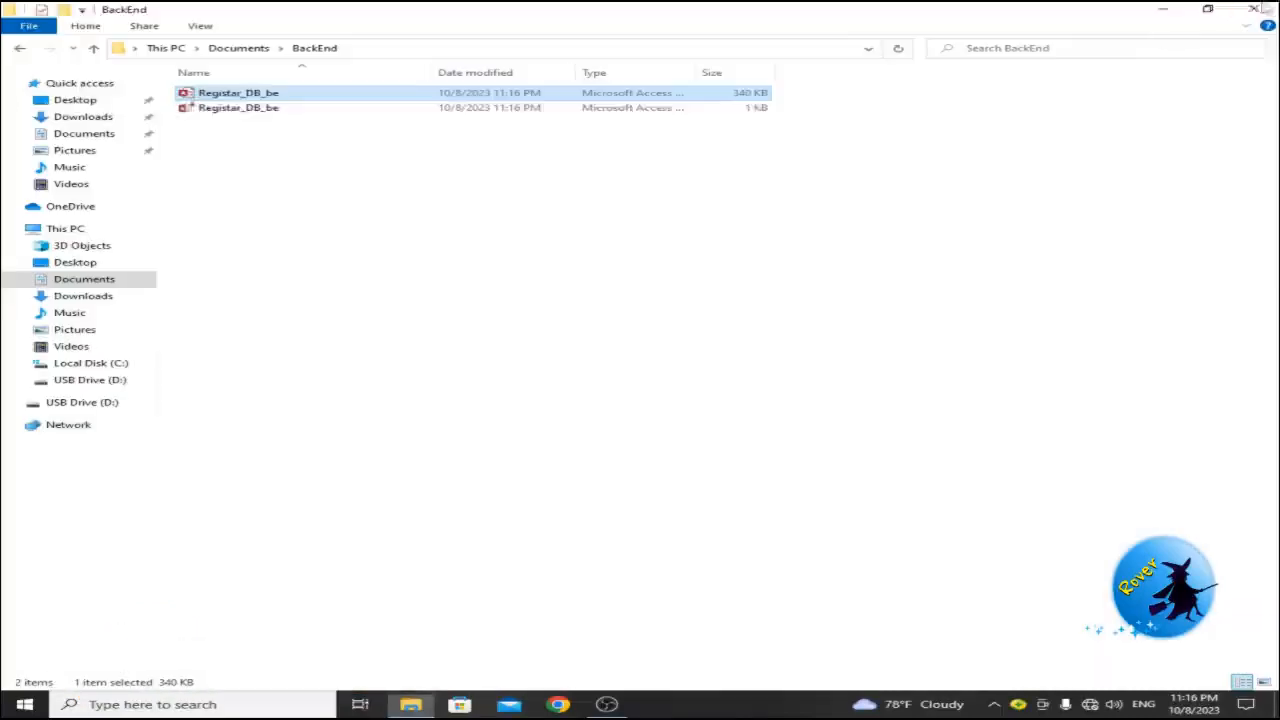
click(1161, 9)
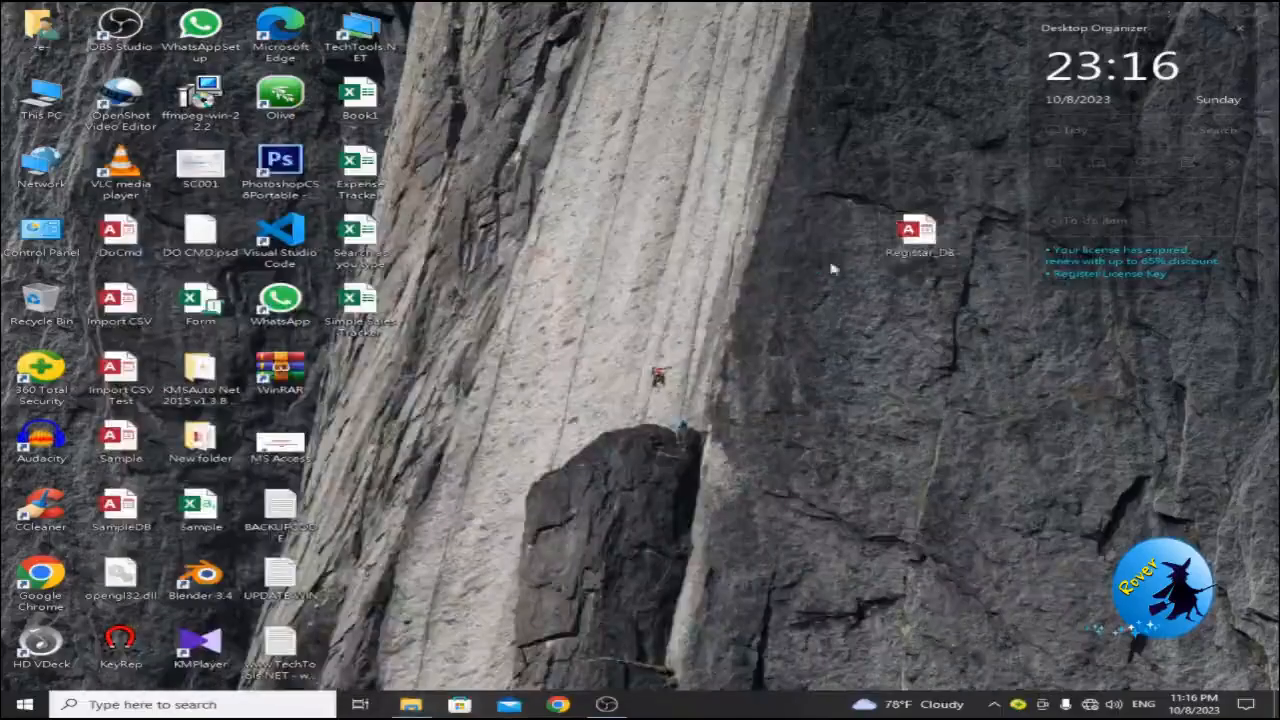
Open the Registar_DB front-end database from the desktop and start a new record in the frmMain form.
double_click(905, 230)
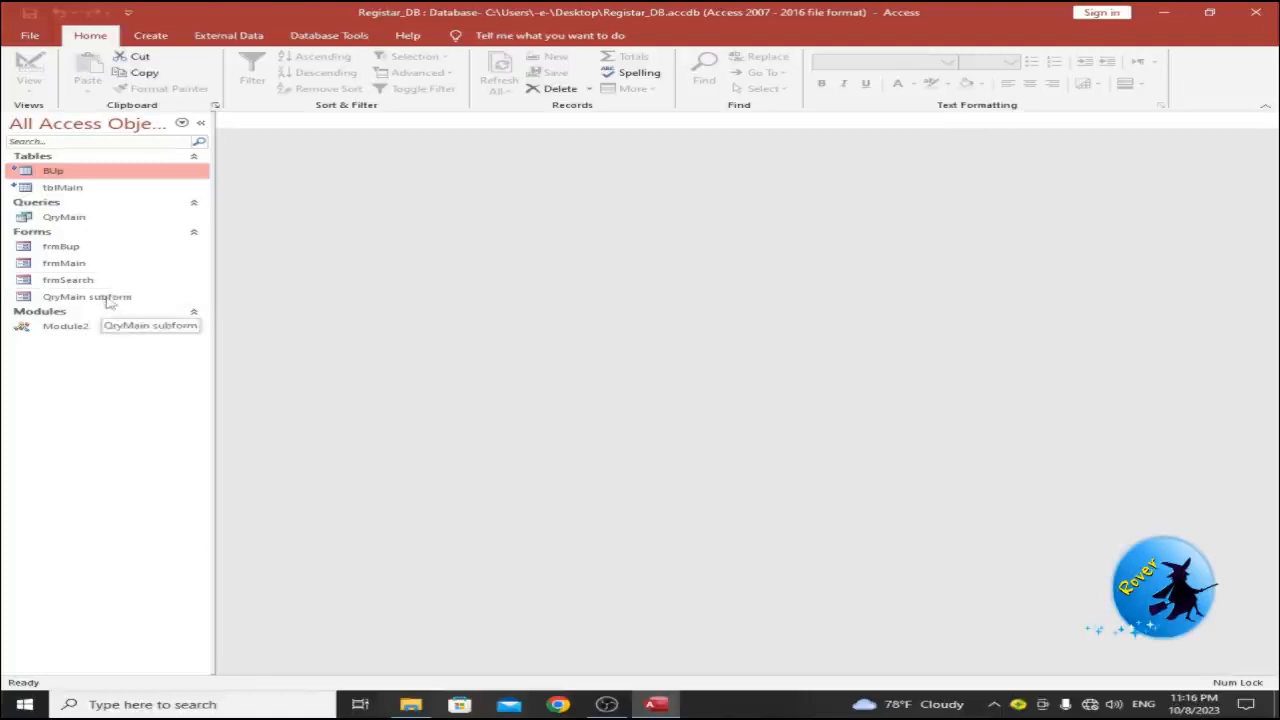
double_click(110, 263)
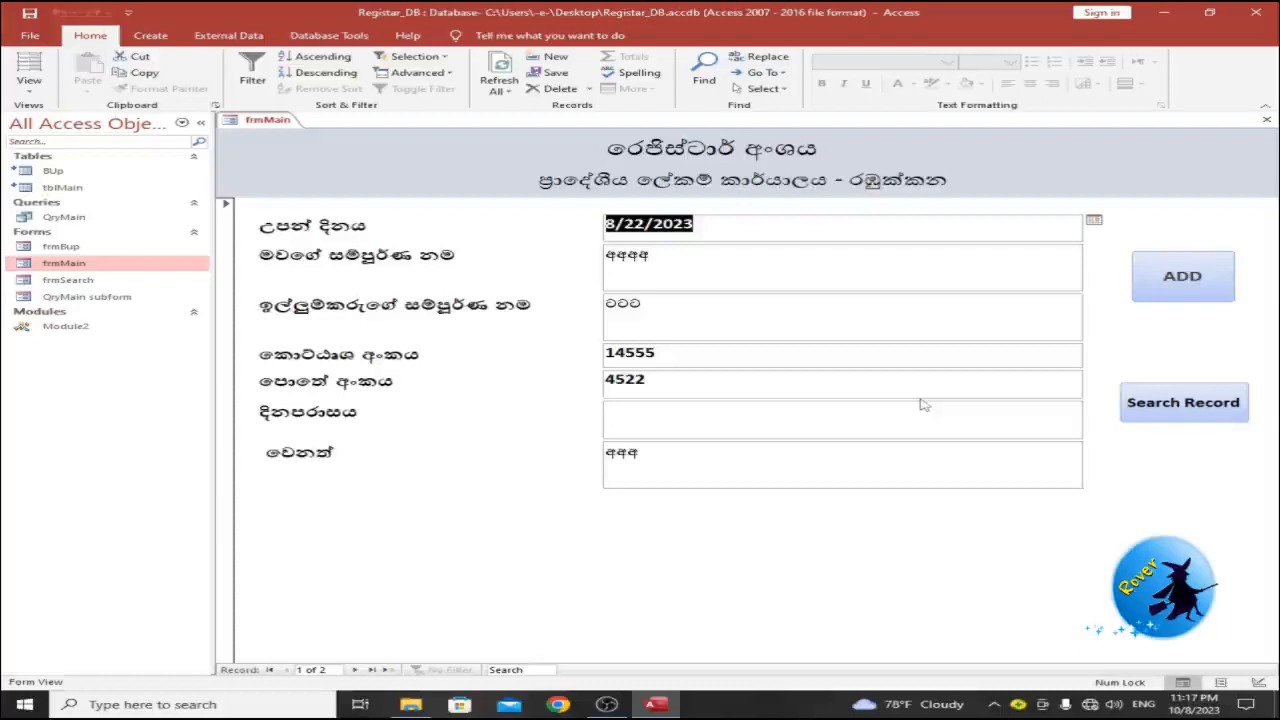
click(1183, 272)
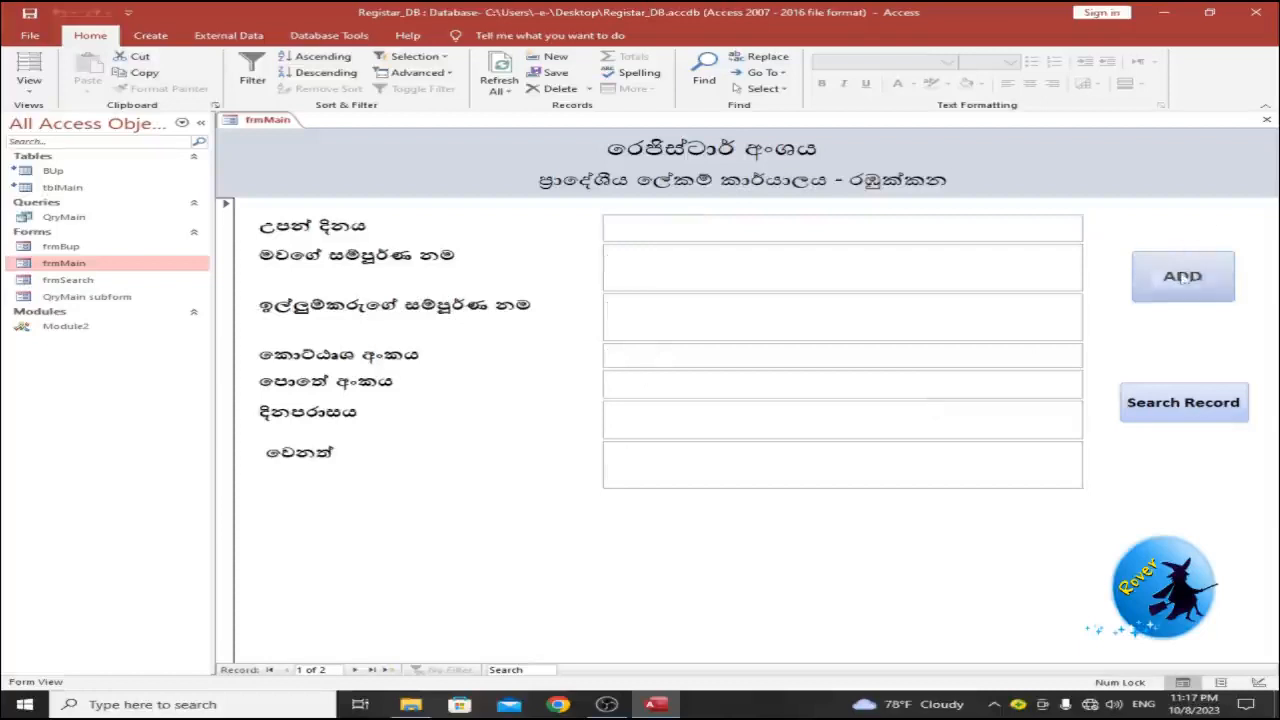
Fill in the new record's date of birth, the mother's full name and the applicant's full name.
click(908, 237)
click(1094, 219)
click(927, 290)
click(785, 257)
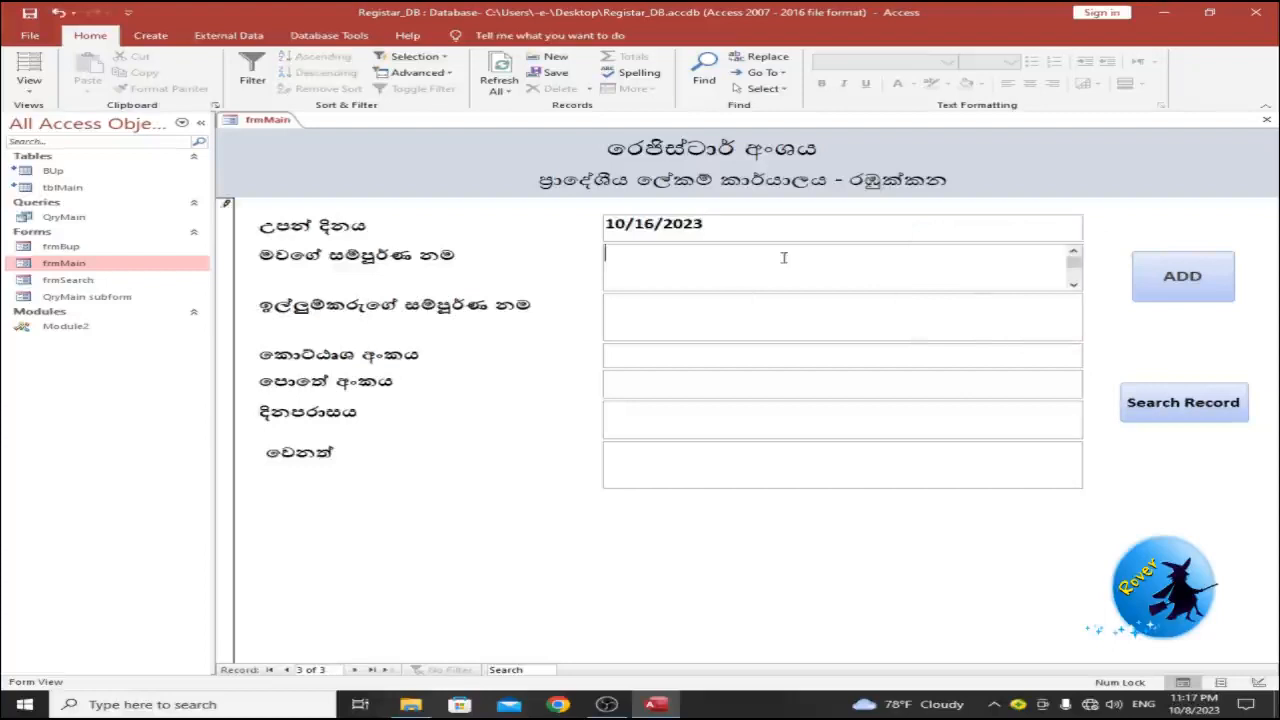
text(ssssssss)
click(766, 312)
text(sssssssssffff)
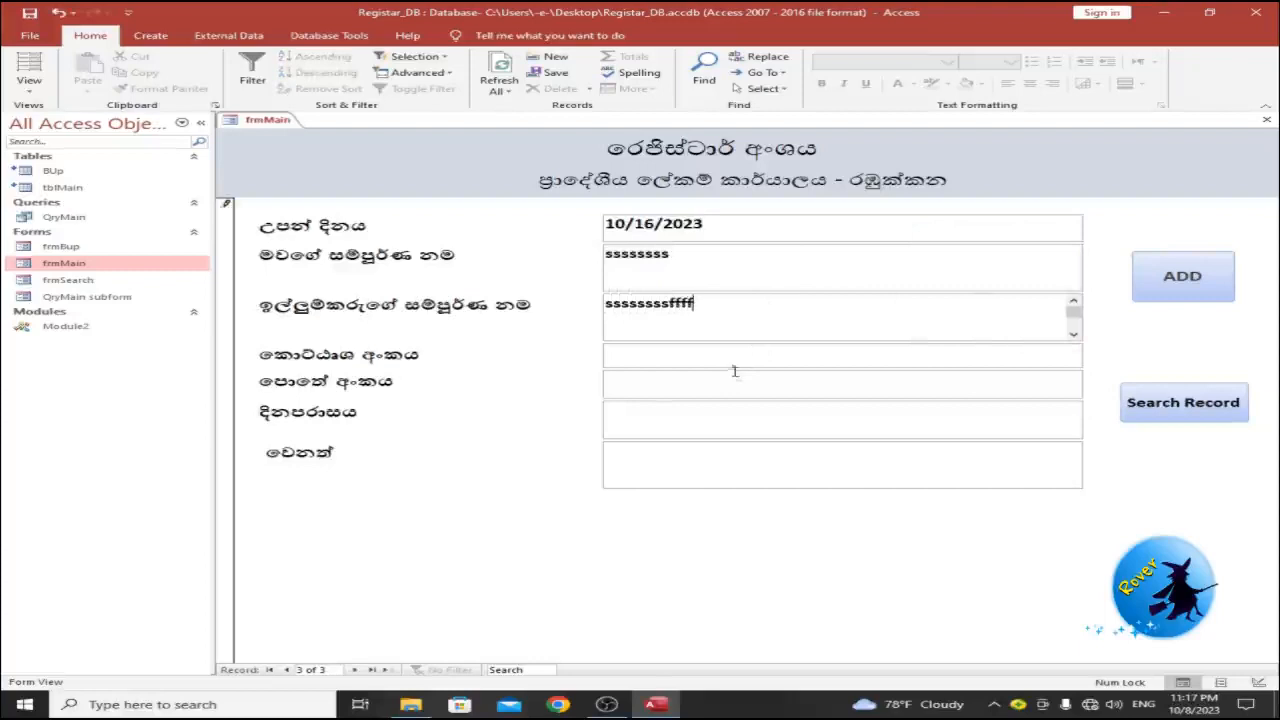
Enter division number 1257, book number 15886 and fffffff as the other remark, add the record and close the database.
click(734, 364)
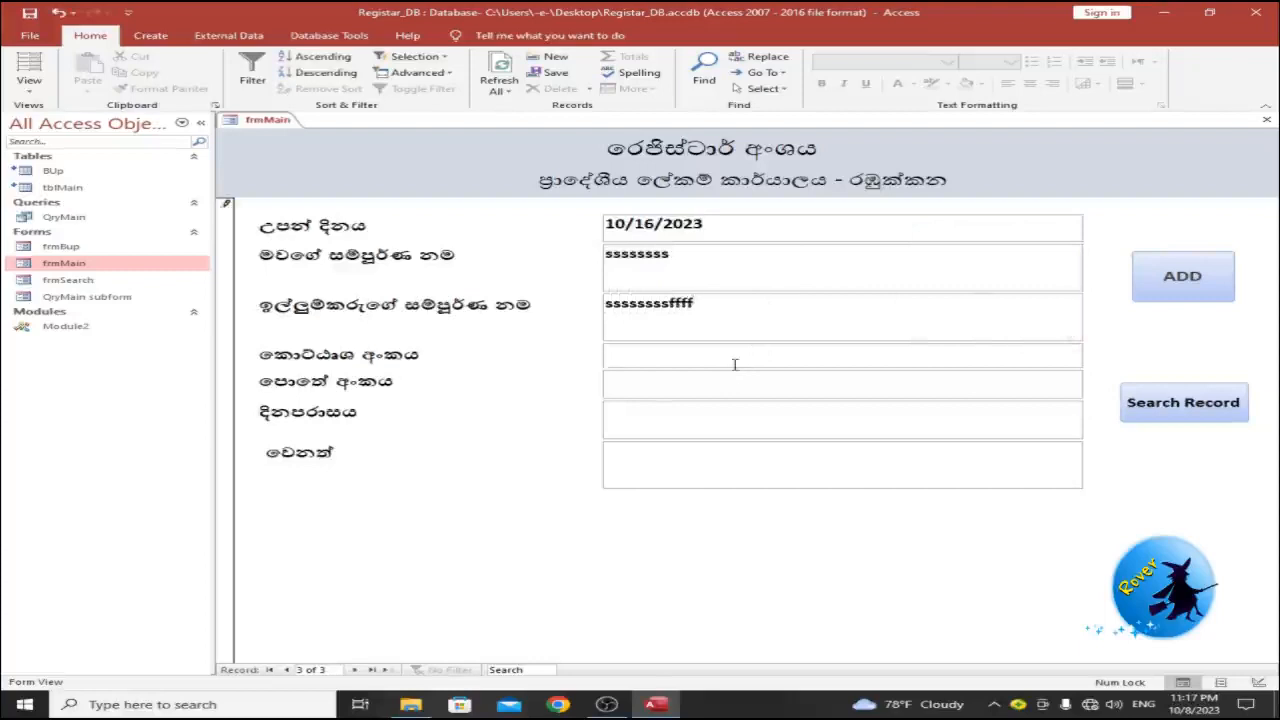
text(1257)
click(733, 388)
text(15886)
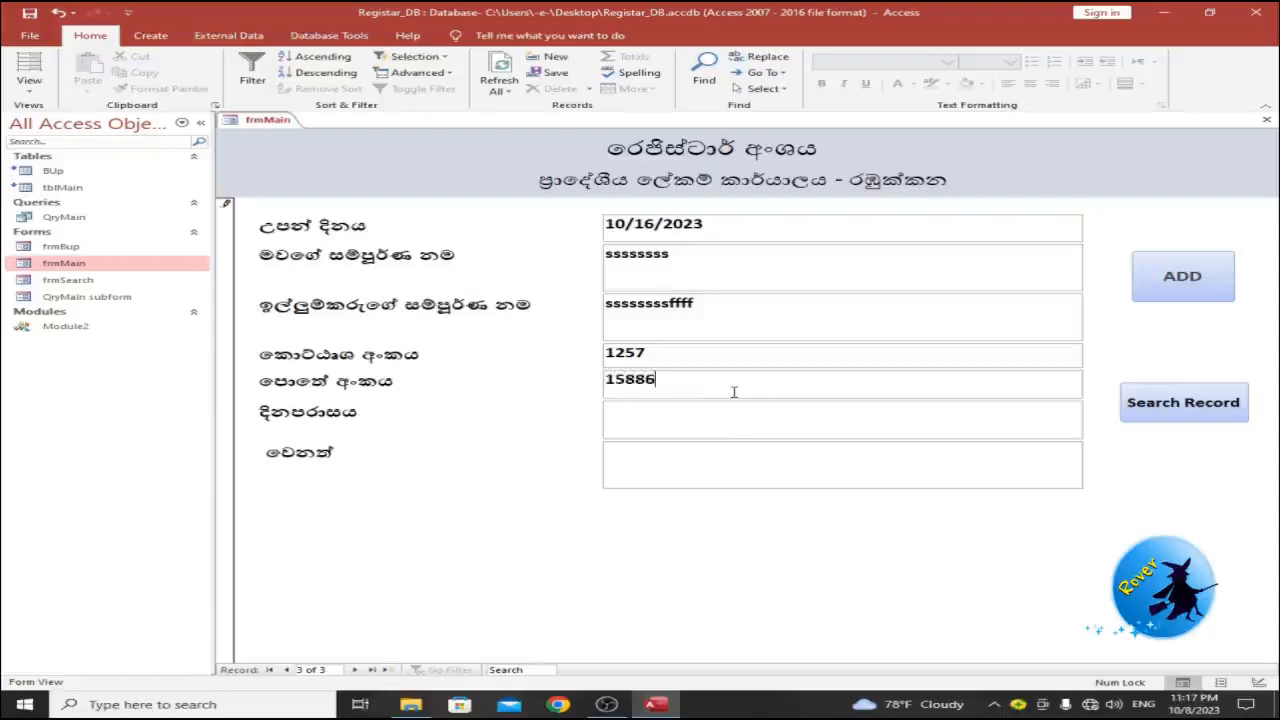
click(732, 430)
click(730, 455)
text(fffffff)
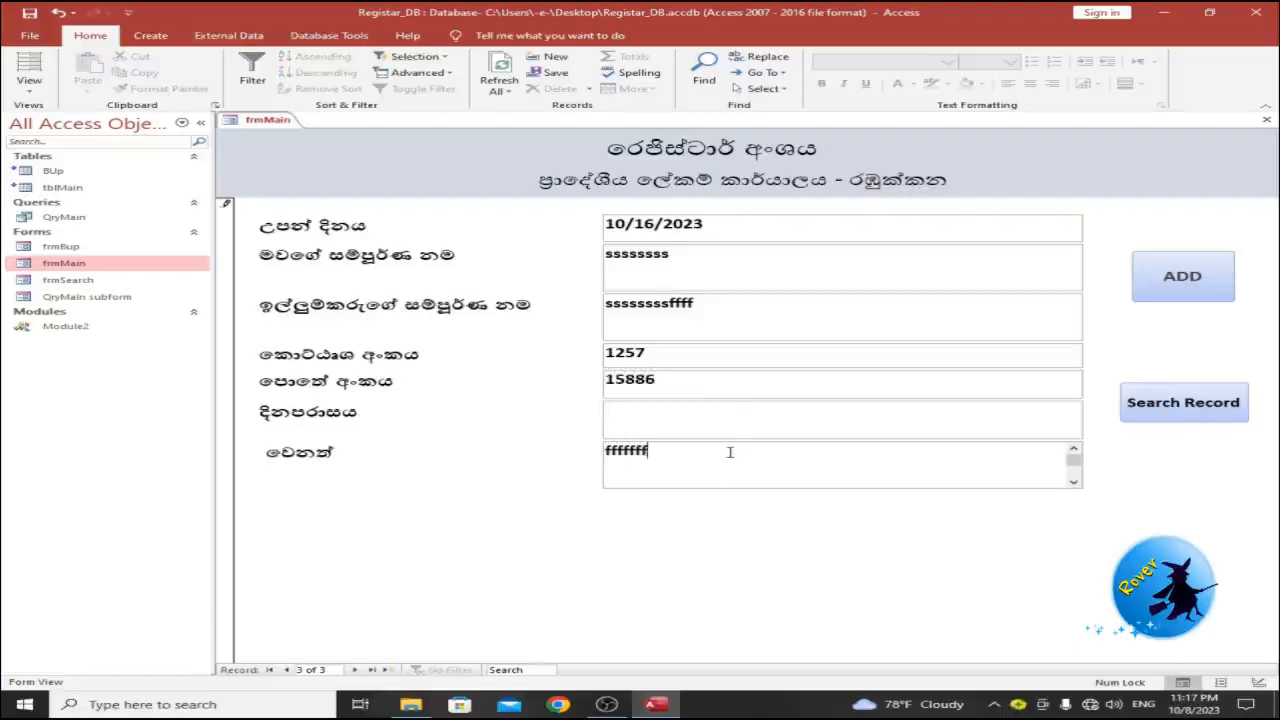
click(1186, 285)
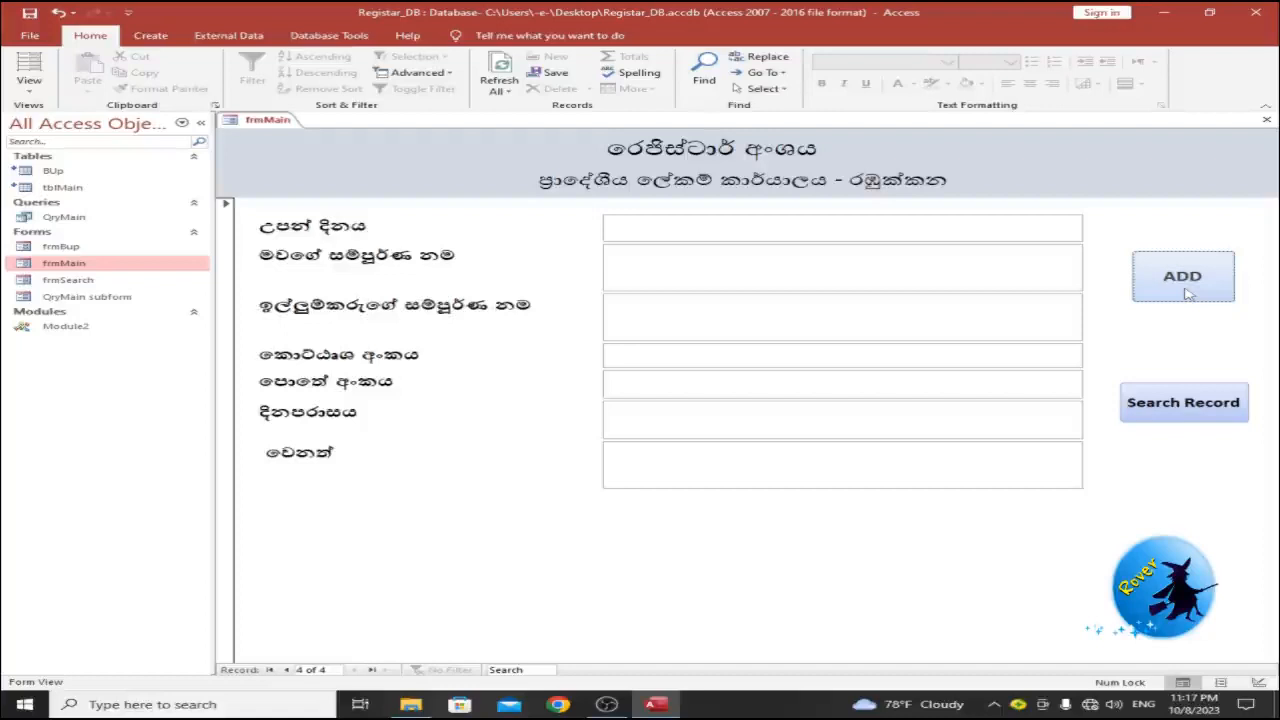
click(1255, 18)
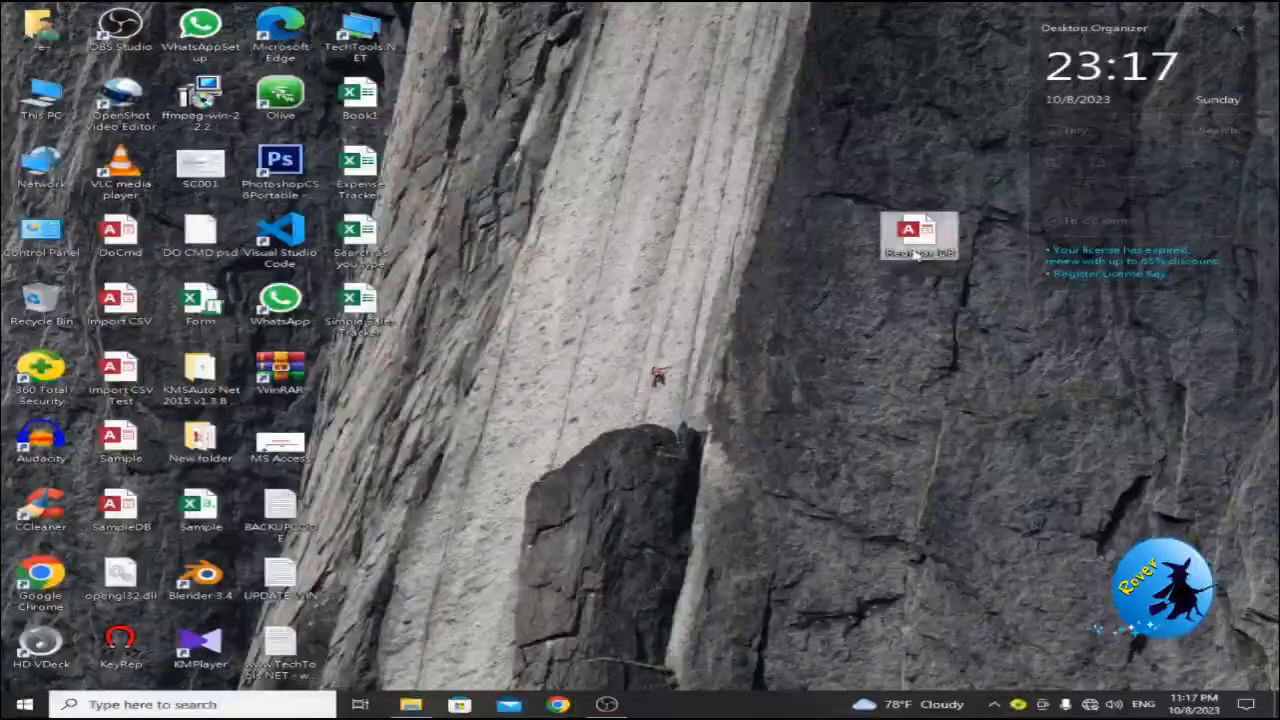
Open Registar_DB_be from the BackEnd folder and check the newly added third record in the tblMain table.
click(412, 704)
click(374, 169)
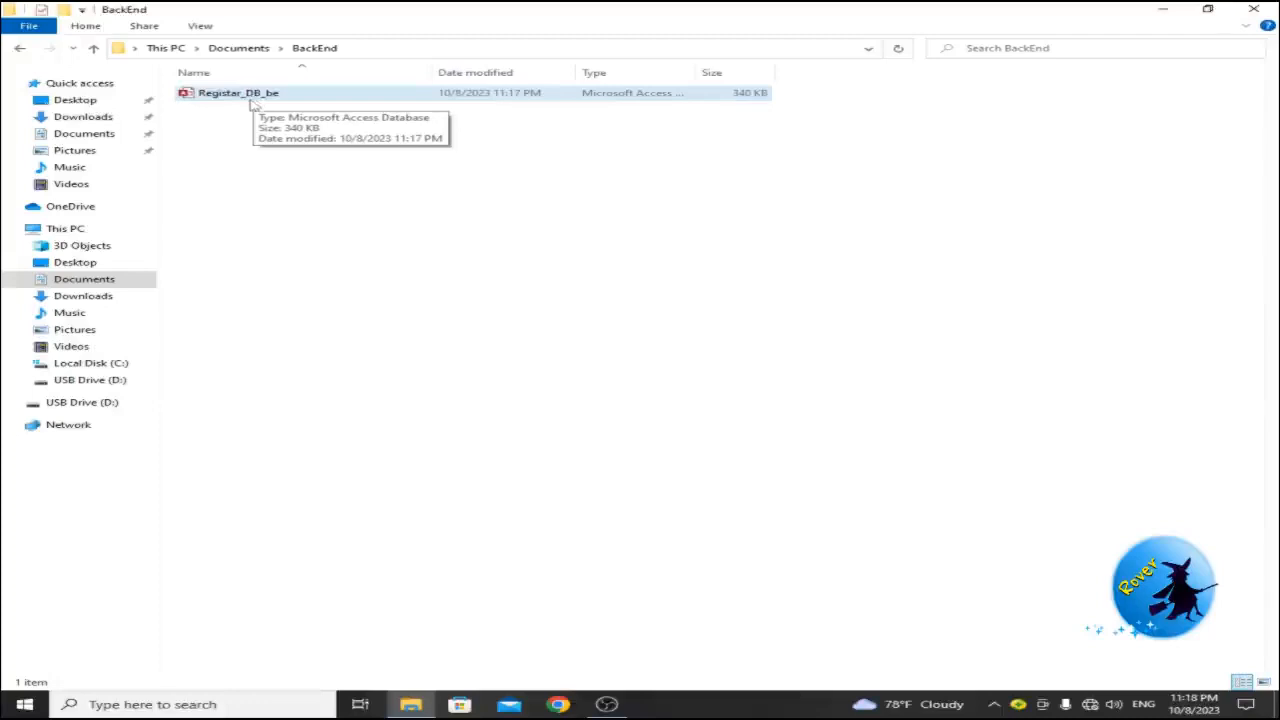
double_click(254, 101)
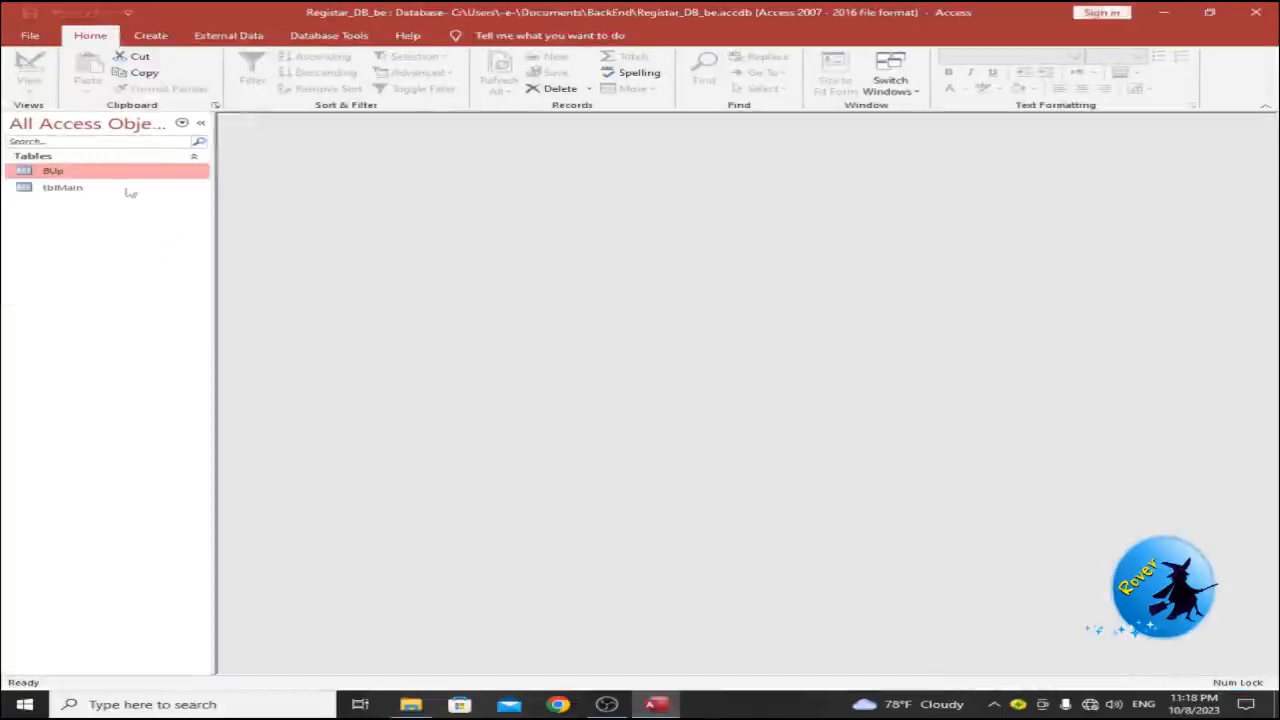
double_click(64, 188)
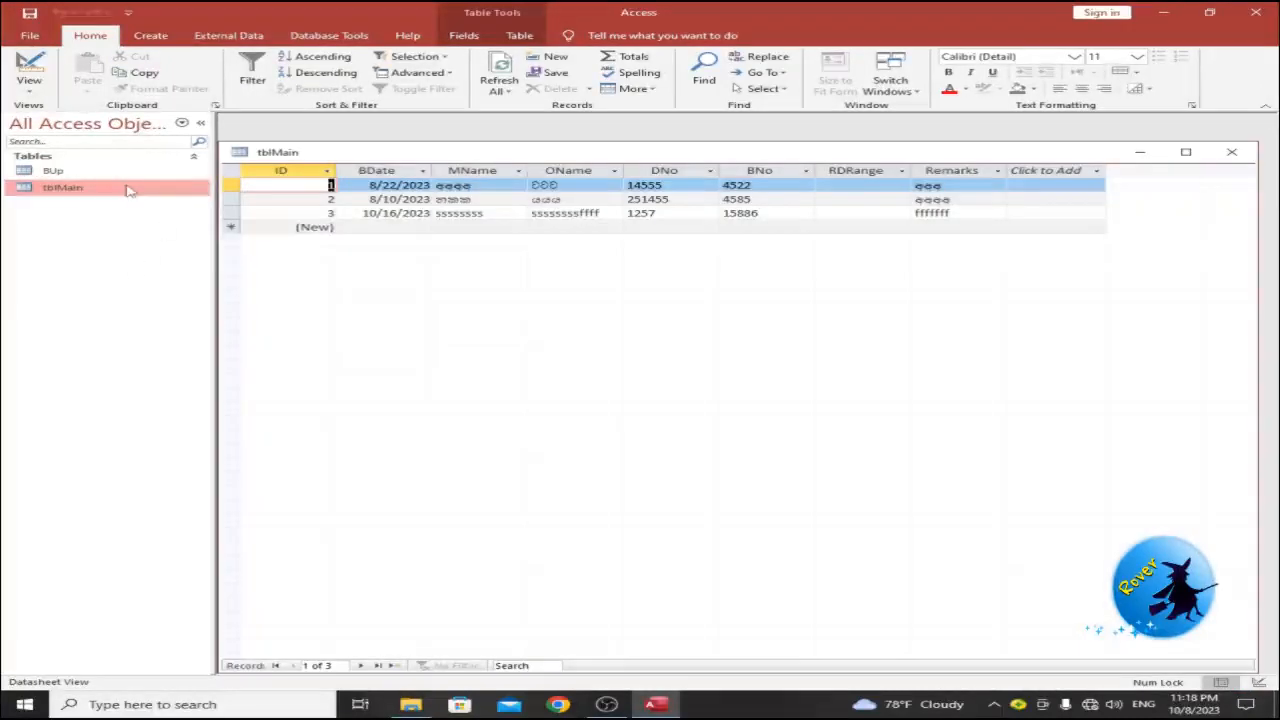
drag(231, 219, 231, 219)
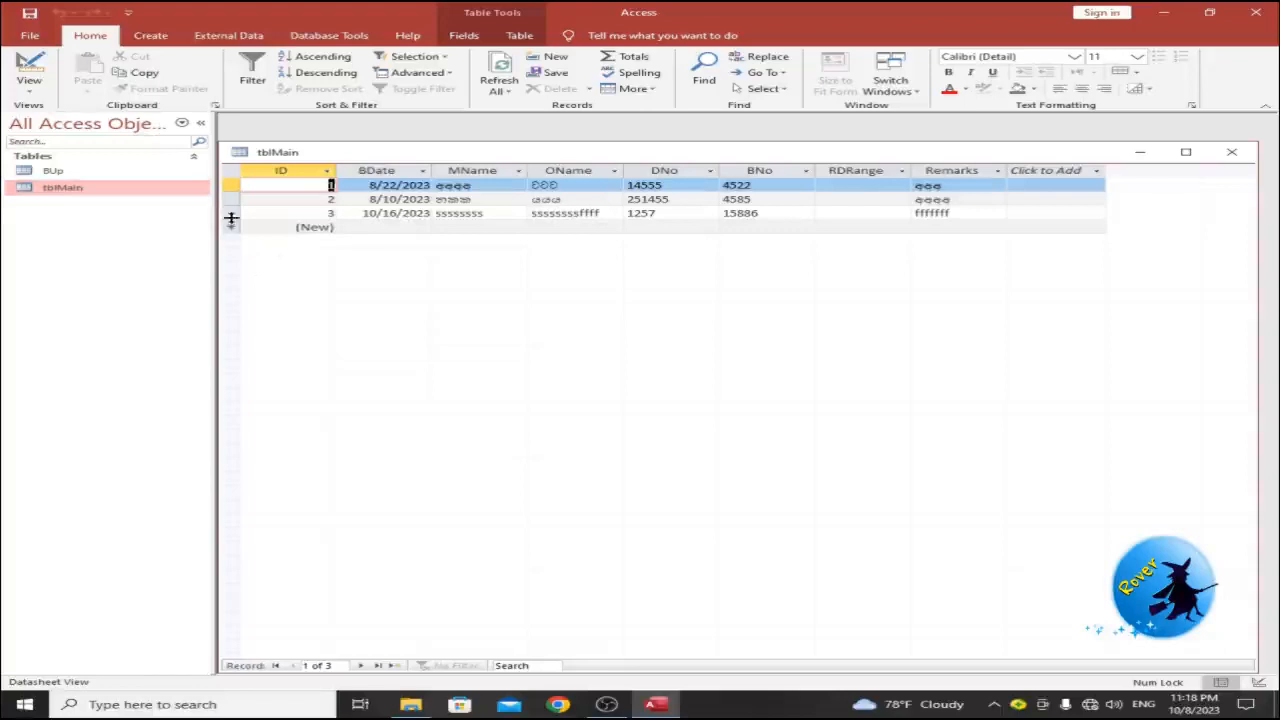
click(233, 213)
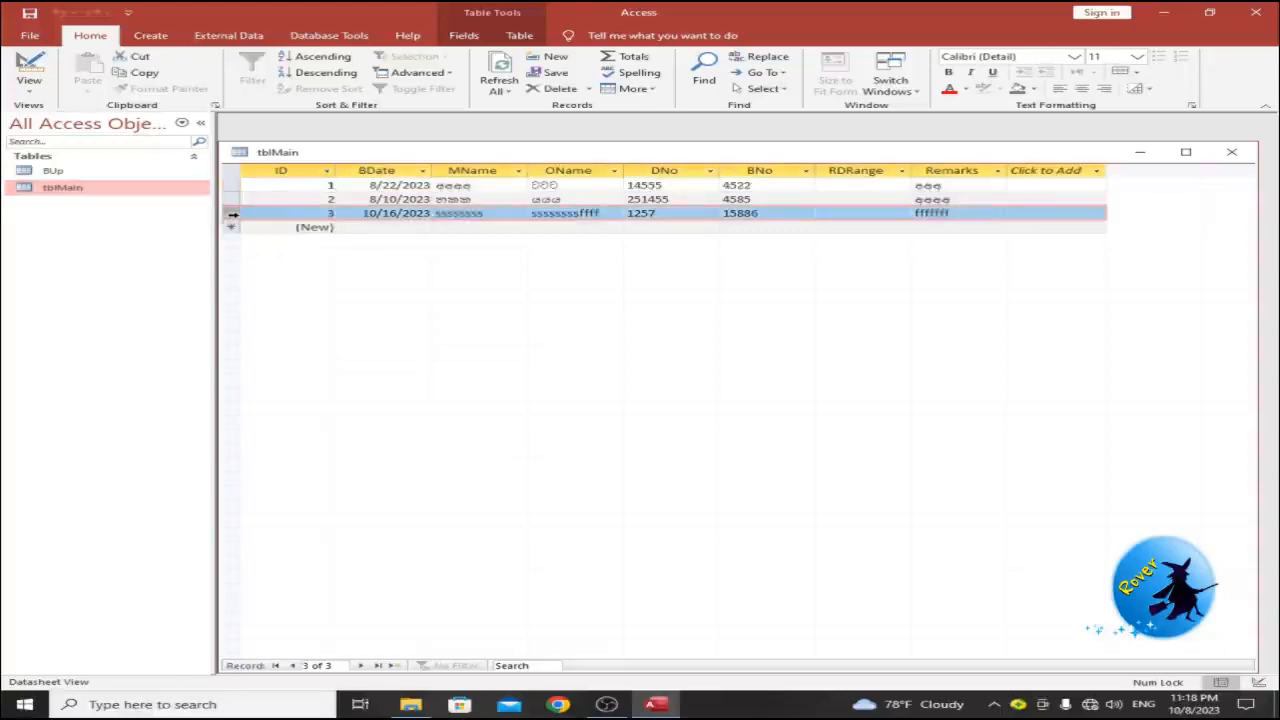